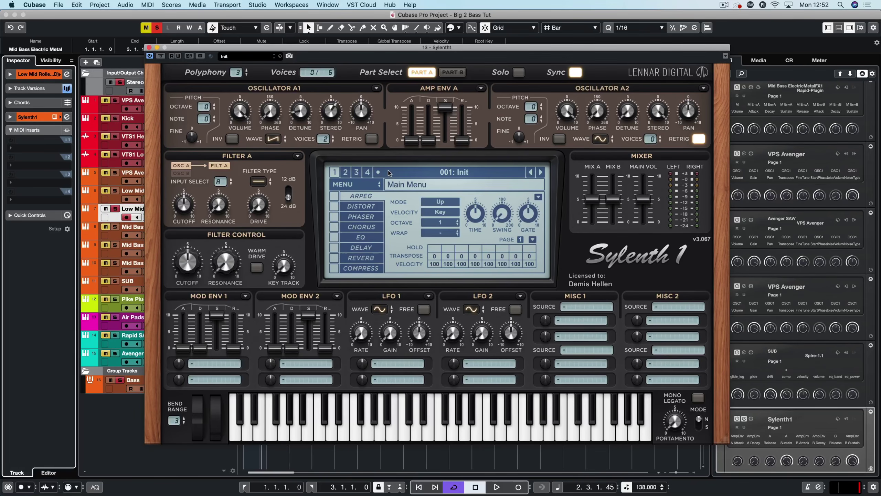
View the Part B oscillators and envelope, and return to Part A
{"action": "mouse_move", "coordinate": [261, 92]}
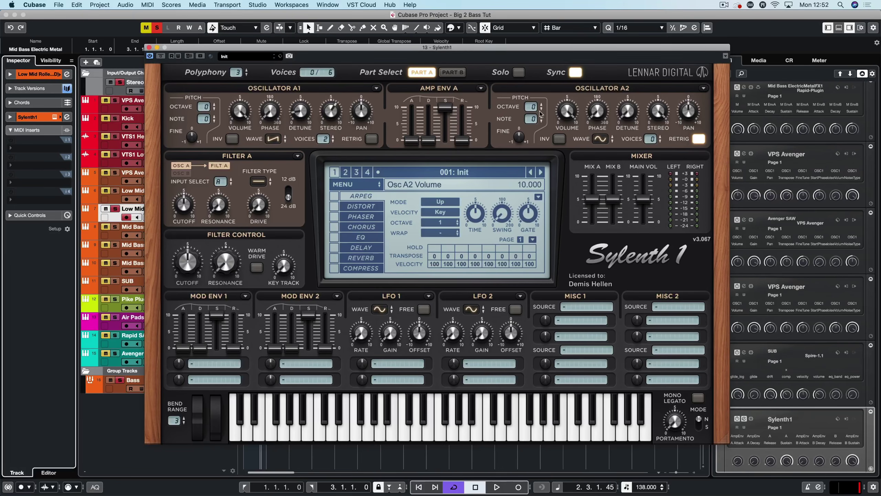
{"action": "left_click", "coordinate": [454, 72]}
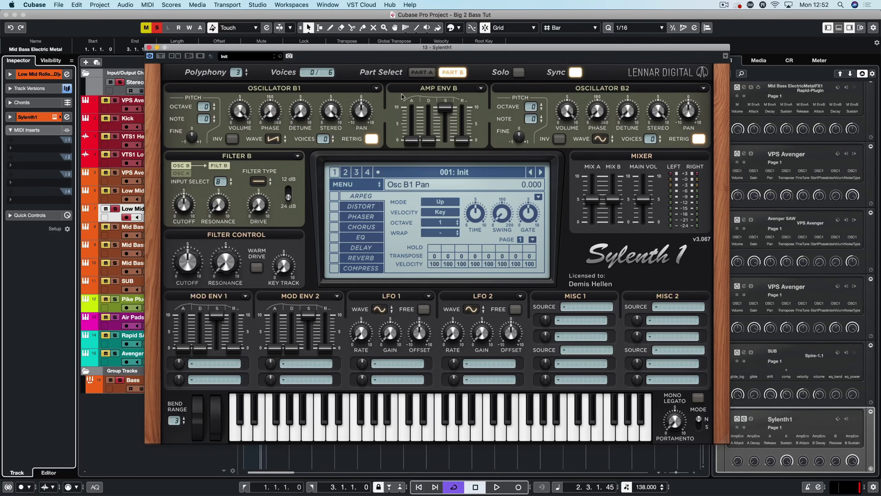
{"action": "left_click", "coordinate": [410, 76]}
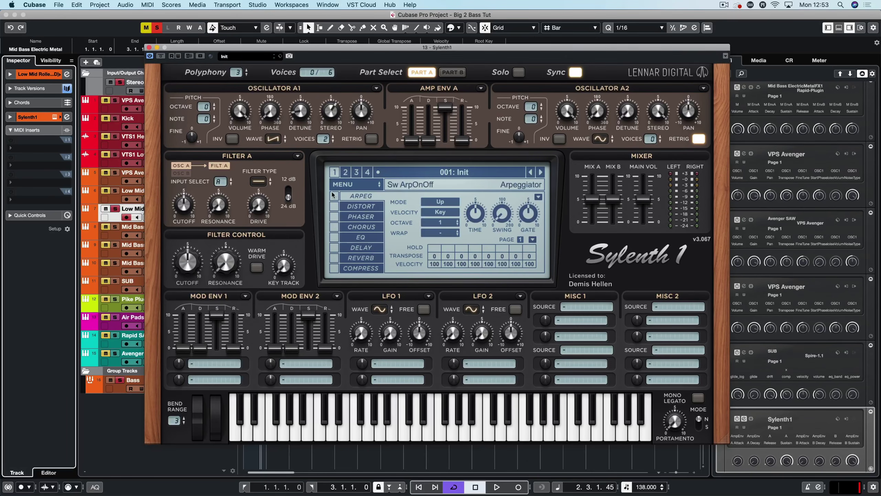
Clear the current Sylenth1 preset to the Init patch
{"action": "left_click", "coordinate": [344, 185]}
{"action": "mouse_move", "coordinate": [357, 196]}
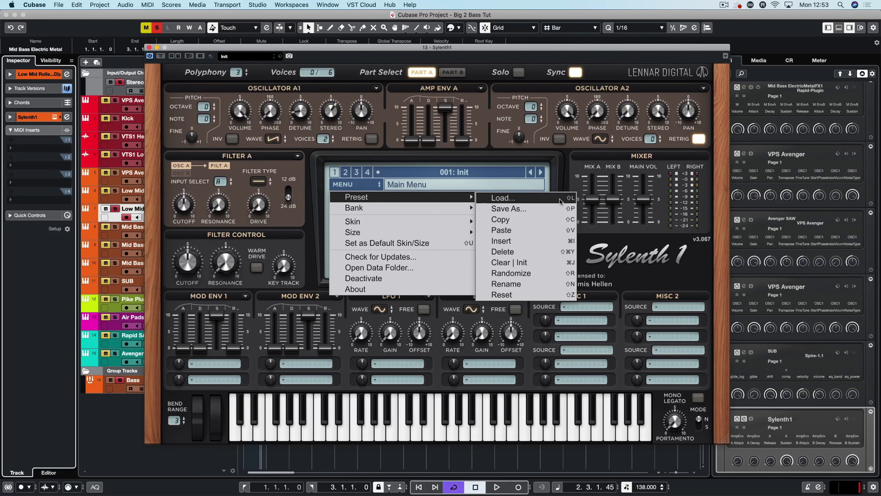
{"action": "left_click", "coordinate": [530, 263]}
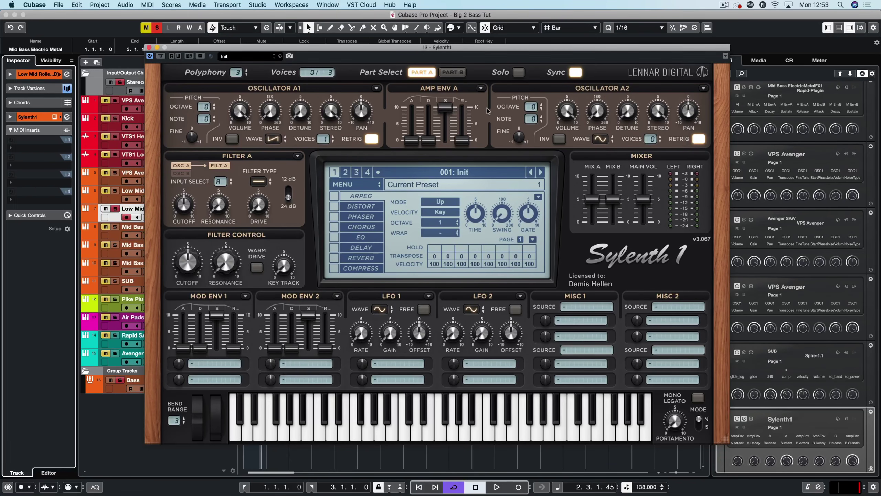
Audition the Init sound with the looped bass part, checking the Part B settings between playbacks and returning to Part A
{"action": "key", "text": "space"}
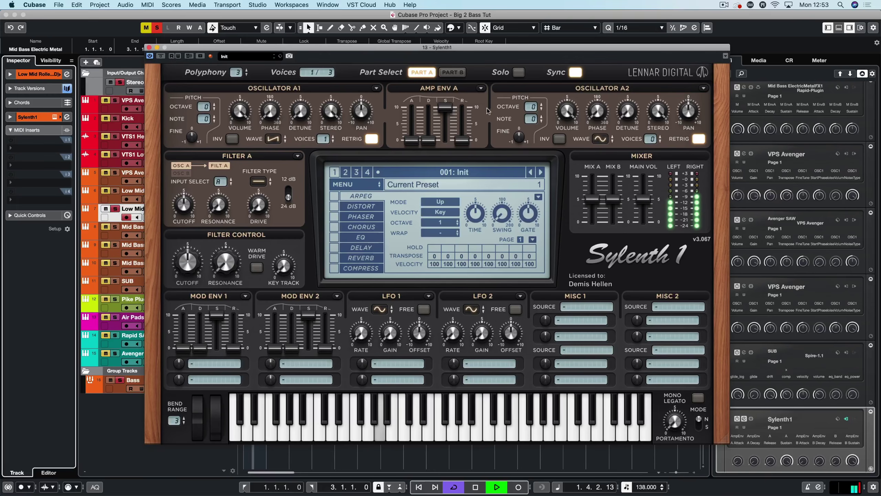
{"action": "key", "text": "space"}
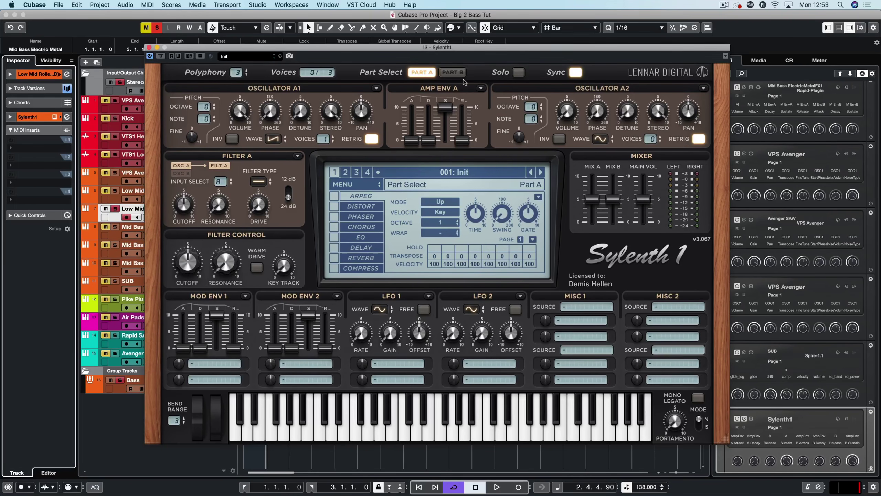
{"action": "left_click", "coordinate": [453, 71]}
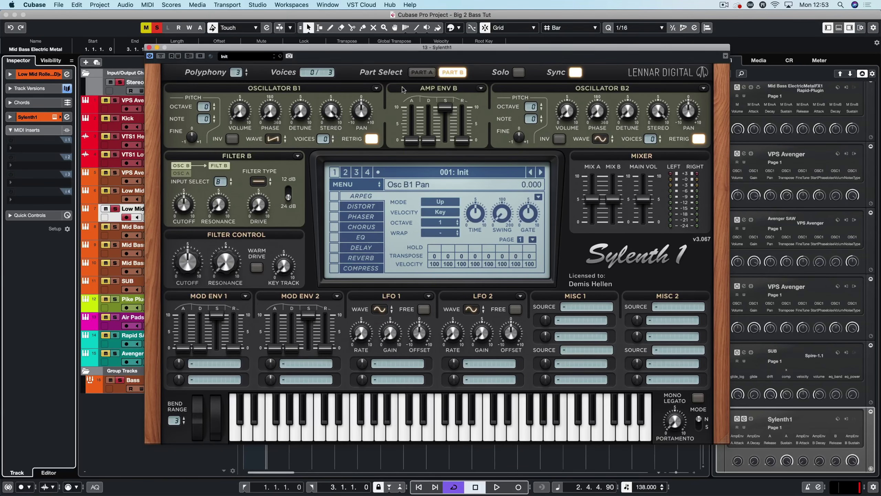
{"action": "left_click", "coordinate": [422, 72]}
{"action": "key", "text": "space"}
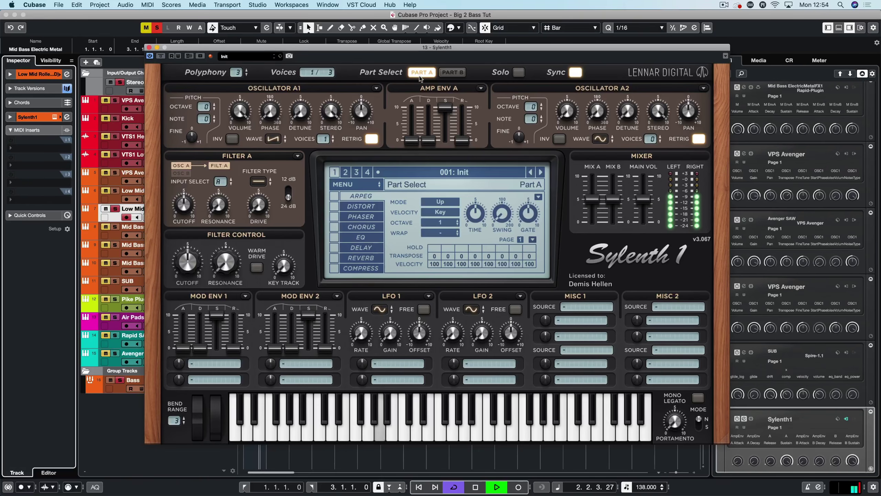
{"action": "key", "text": "space"}
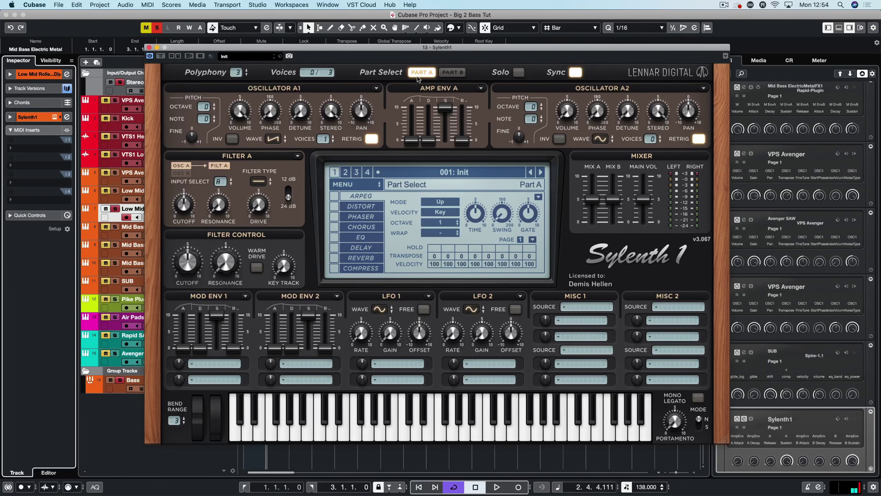
Configure Oscillator A1 with 2 voices, slight detune and retrigger switched off
{"action": "left_click", "coordinate": [333, 136]}
{"action": "scroll", "coordinate": [331, 112], "scroll_direction": "up", "scroll_amount": 5}
{"action": "left_click_drag", "start_coordinate": [334, 149], "coordinate": [335, 183]}
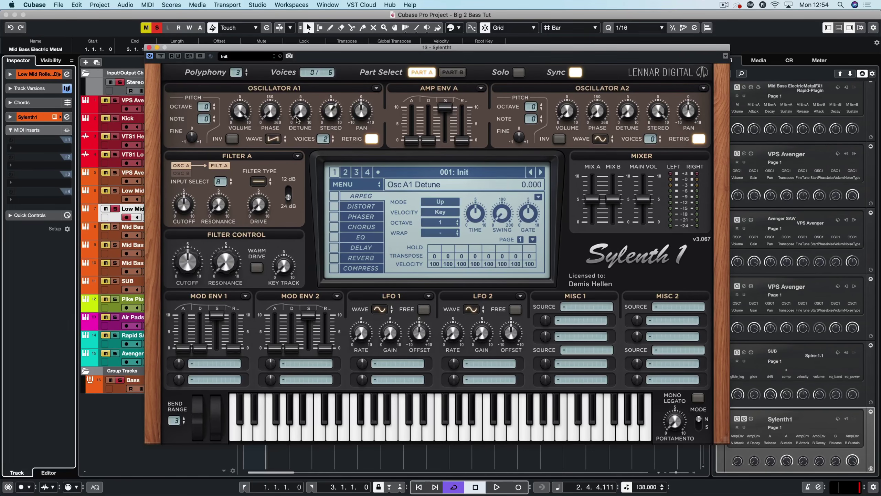
{"action": "left_click_drag", "start_coordinate": [300, 106], "coordinate": [301, 92]}
{"action": "left_click", "coordinate": [371, 139]}
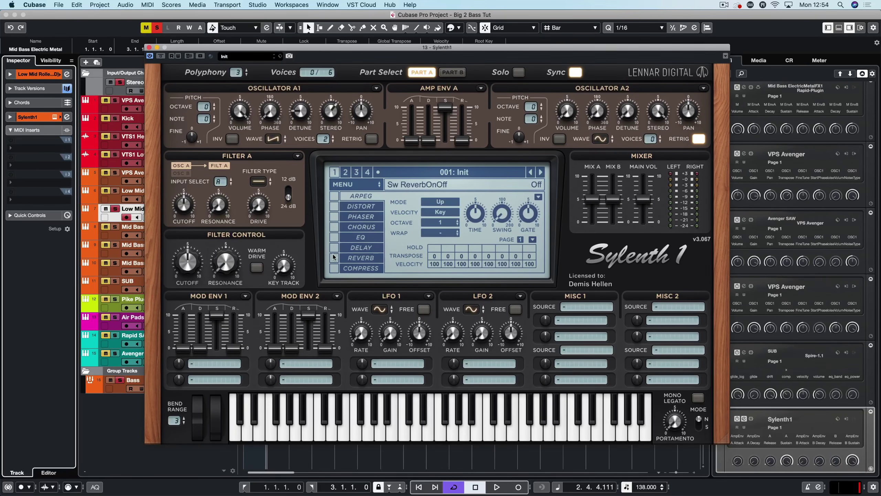
Fine-tune Oscillator A1's detune by ear while the bass loop plays
{"action": "key", "text": "space"}
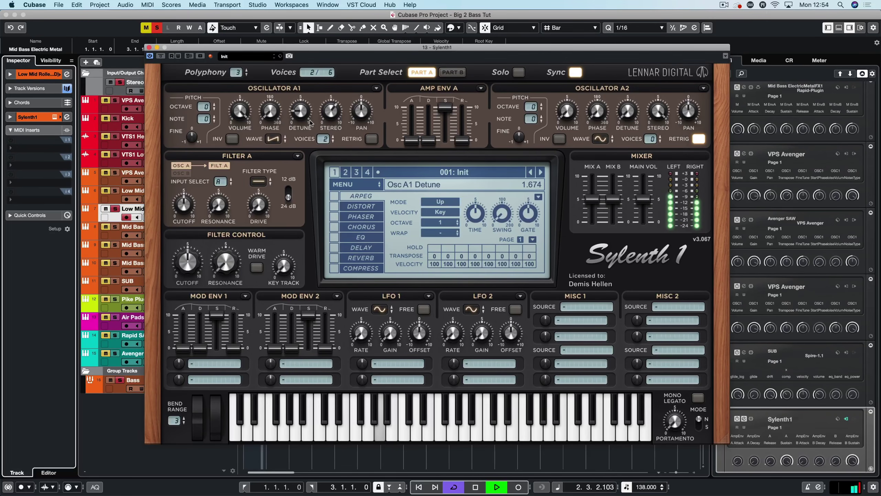
{"action": "left_click_drag", "start_coordinate": [303, 117], "coordinate": [306, 106]}
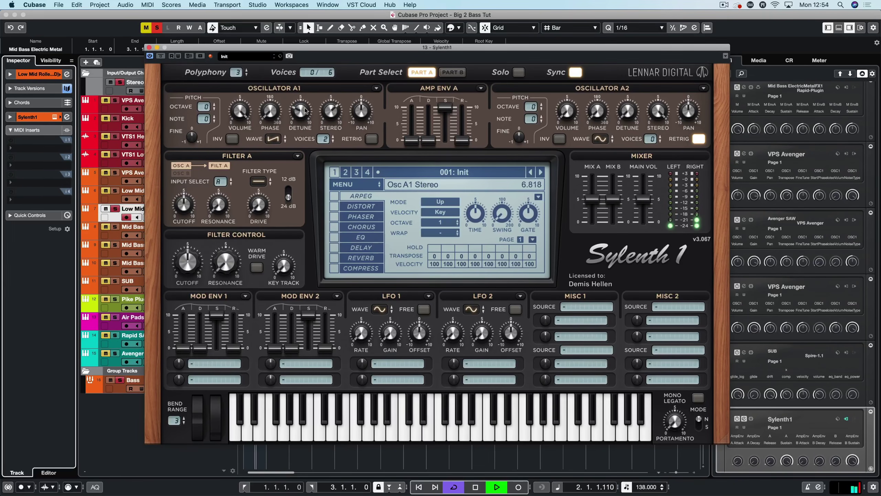
{"action": "left_click_drag", "start_coordinate": [304, 107], "coordinate": [312, 90]}
{"action": "key", "text": "space"}
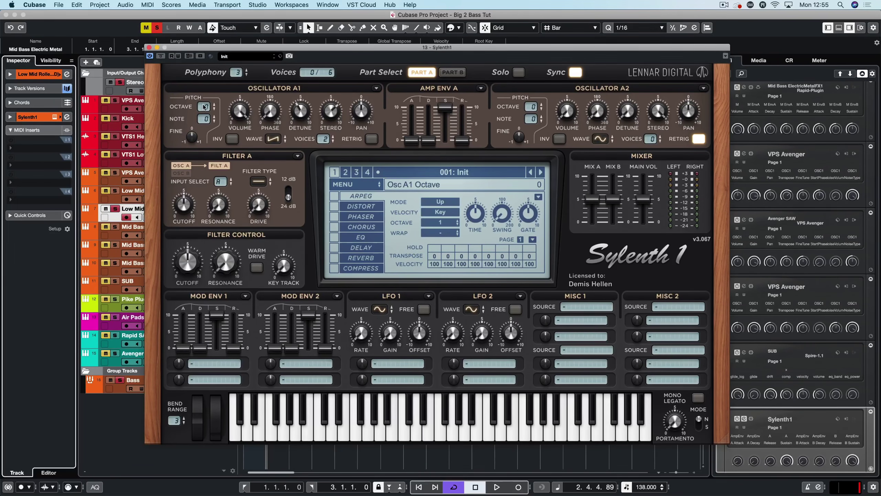
Lower Oscillator A1's octave to -1 and audition the loop
{"action": "left_click_drag", "start_coordinate": [205, 107], "coordinate": [203, 112]}
{"action": "key", "text": "space"}
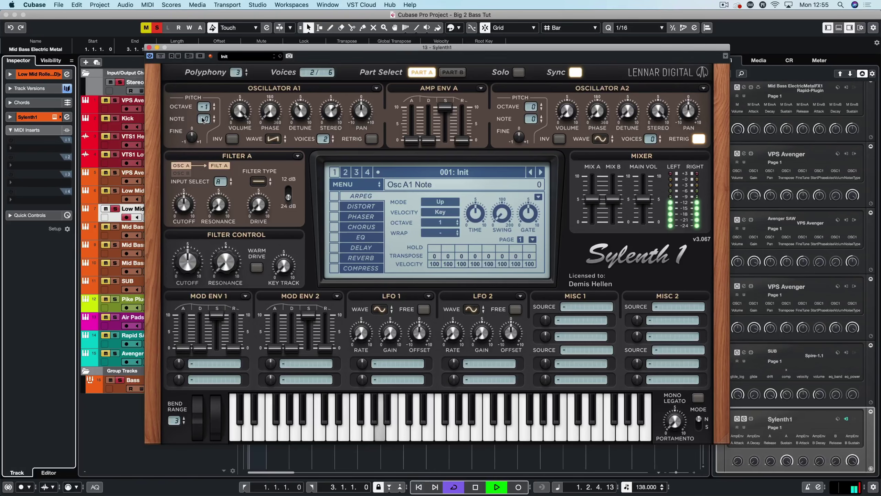
{"action": "key", "text": "space"}
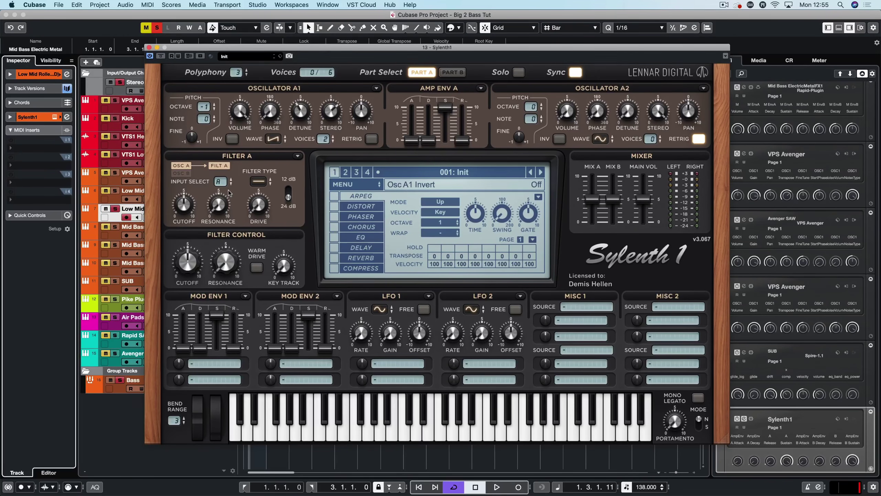
Set Filter A's type to Lowpass and assign Mod Env 1's first destination to Cutoff A
{"action": "left_click", "coordinate": [257, 181]}
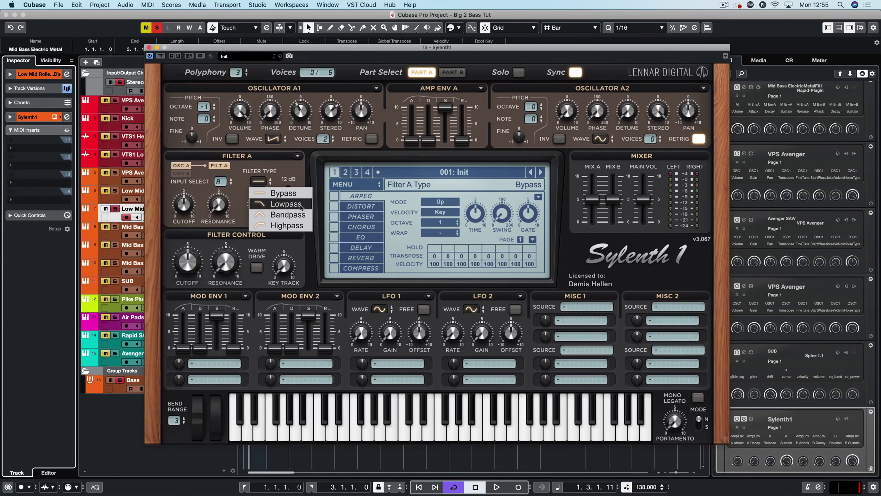
{"action": "left_click", "coordinate": [286, 205]}
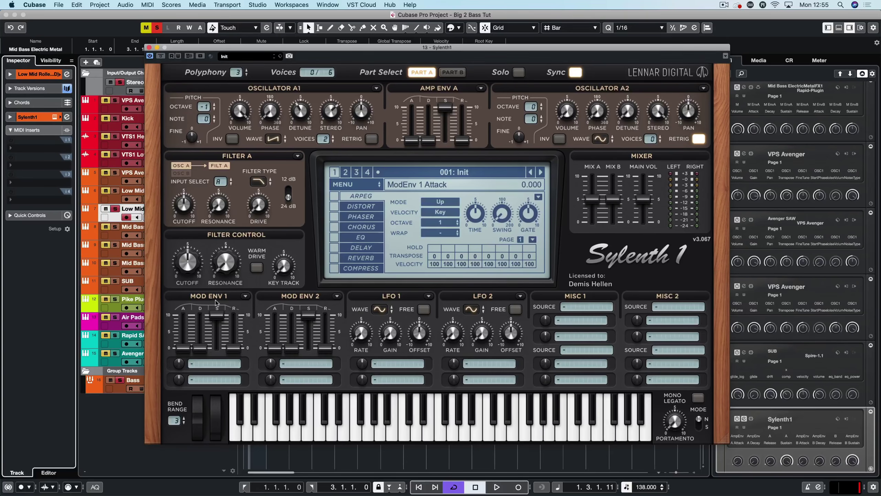
{"action": "left_click", "coordinate": [227, 364]}
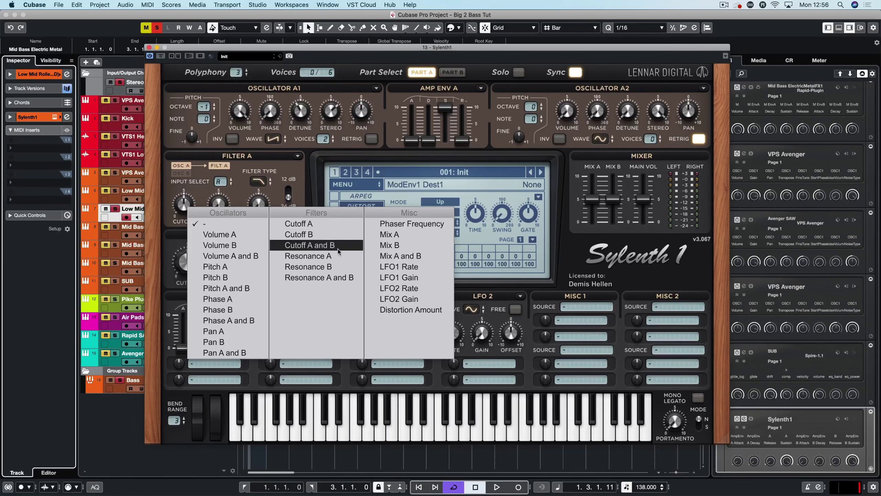
{"action": "left_click", "coordinate": [313, 224]}
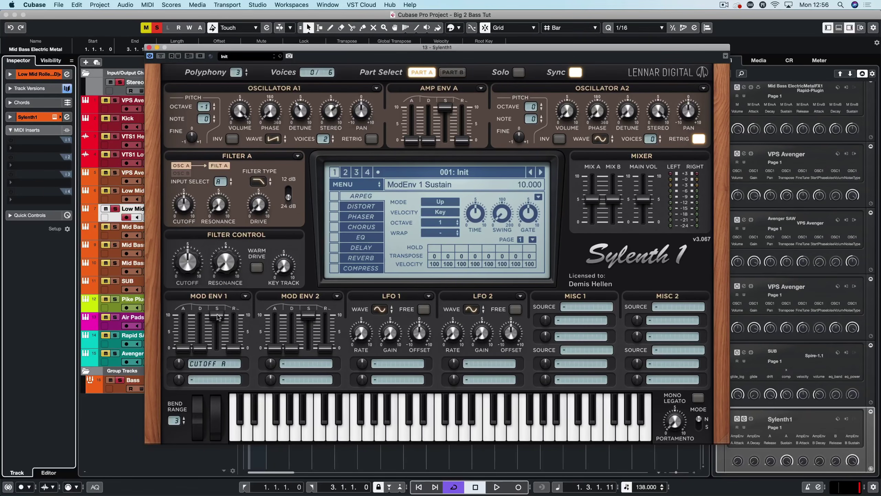
Shape Mod Env 1 with sustain at 0 and a very short decay, and set a positive Cutoff A modulation amount
{"action": "left_click_drag", "start_coordinate": [217, 315], "coordinate": [203, 348]}
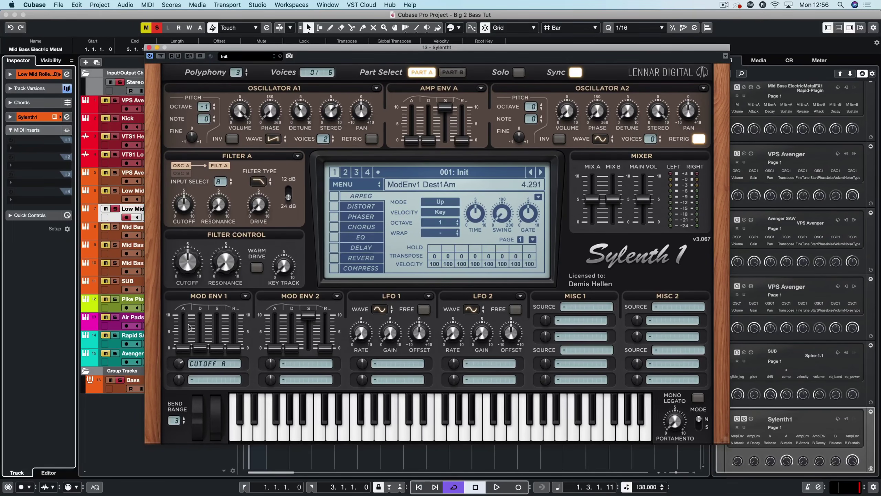
{"action": "left_click_drag", "start_coordinate": [189, 326], "coordinate": [191, 304]}
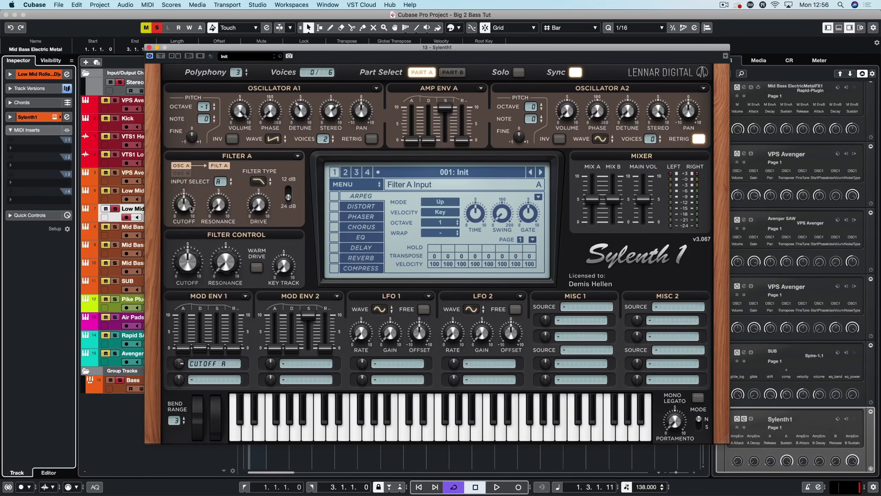
{"action": "left_click_drag", "start_coordinate": [179, 363], "coordinate": [178, 367]}
{"action": "left_click_drag", "start_coordinate": [203, 348], "coordinate": [203, 345]}
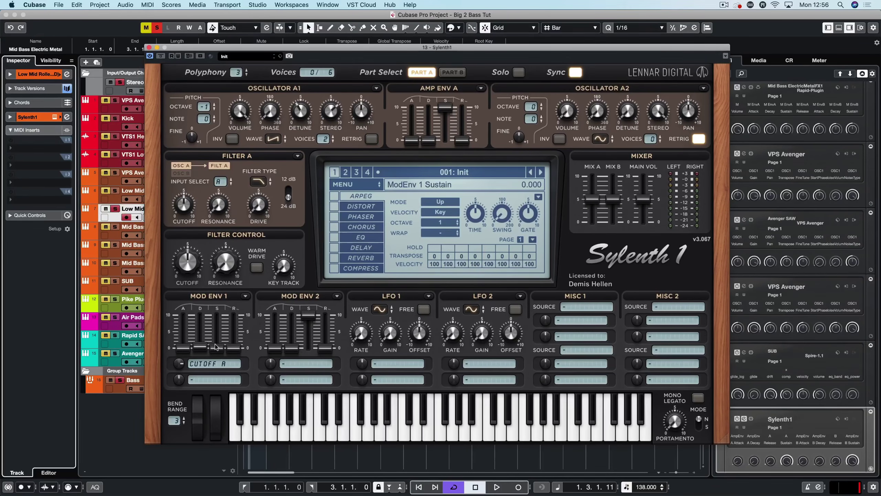
Lengthen Mod Env 1's decay slightly by ear while the bass loop plays
{"action": "key", "text": "space"}
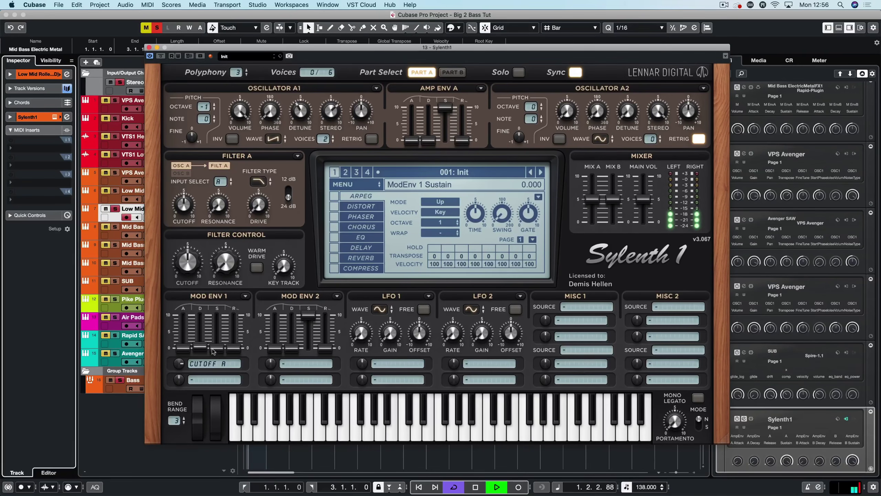
{"action": "mouse_move", "coordinate": [193, 345]}
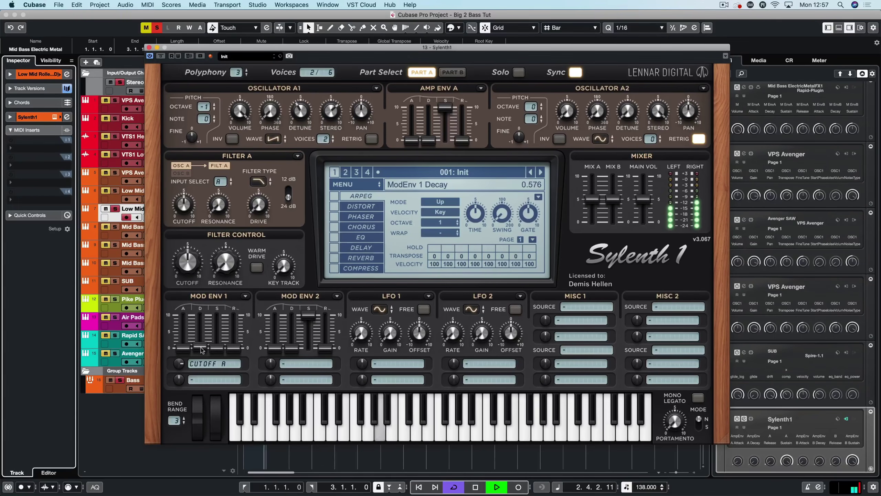
{"action": "left_click_drag", "start_coordinate": [202, 349], "coordinate": [204, 327]}
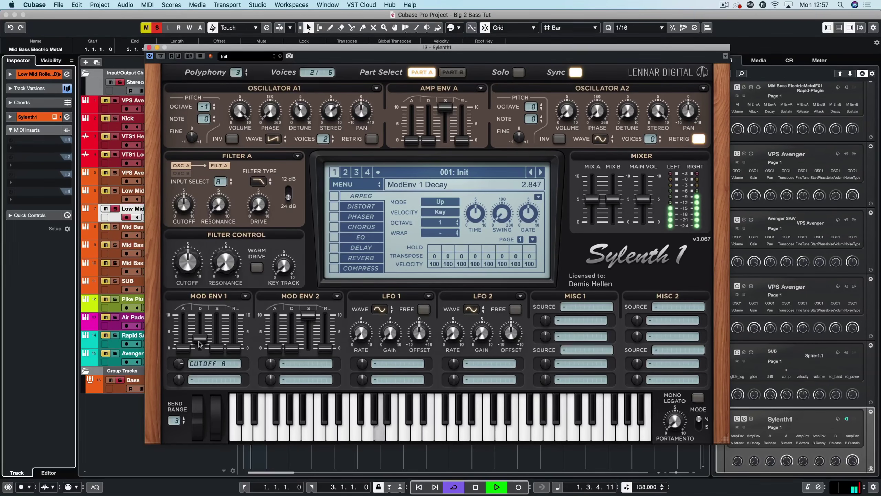
{"action": "left_click_drag", "start_coordinate": [199, 343], "coordinate": [201, 346]}
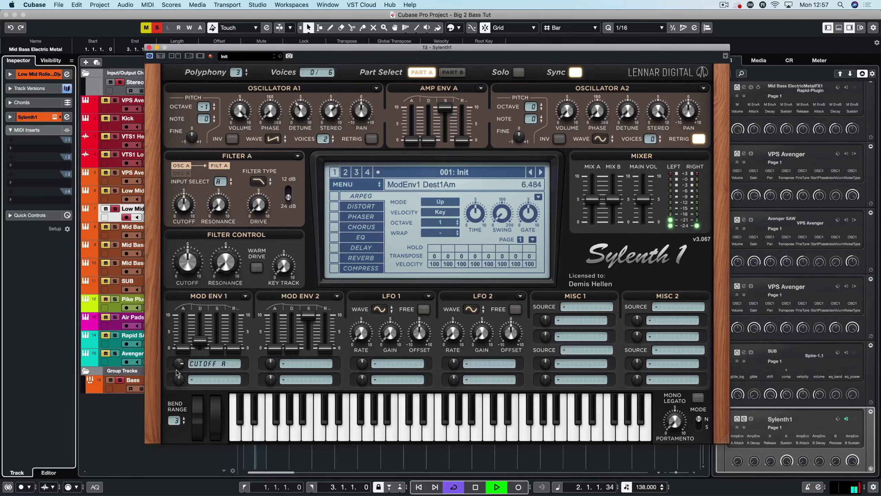
Refine the Cutoff A modulation amount and Mod Env 1's decay, with a slightly raised sustain, during loop playback
{"action": "left_click_drag", "start_coordinate": [174, 391], "coordinate": [175, 396]}
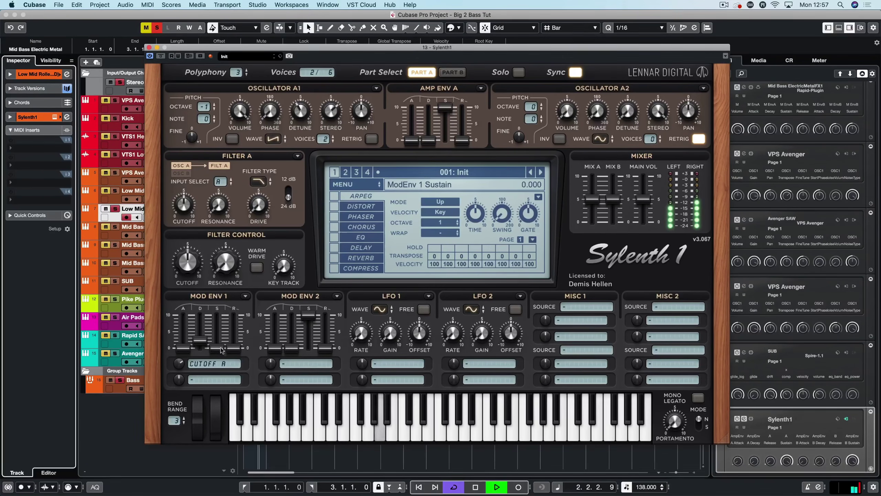
{"action": "left_click_drag", "start_coordinate": [222, 346], "coordinate": [224, 337]}
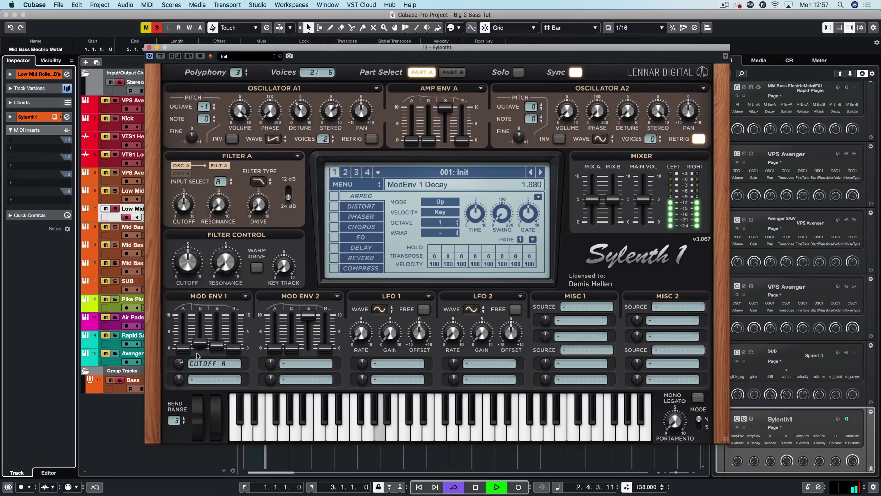
{"action": "left_click_drag", "start_coordinate": [197, 354], "coordinate": [198, 351]}
{"action": "key", "text": "space"}
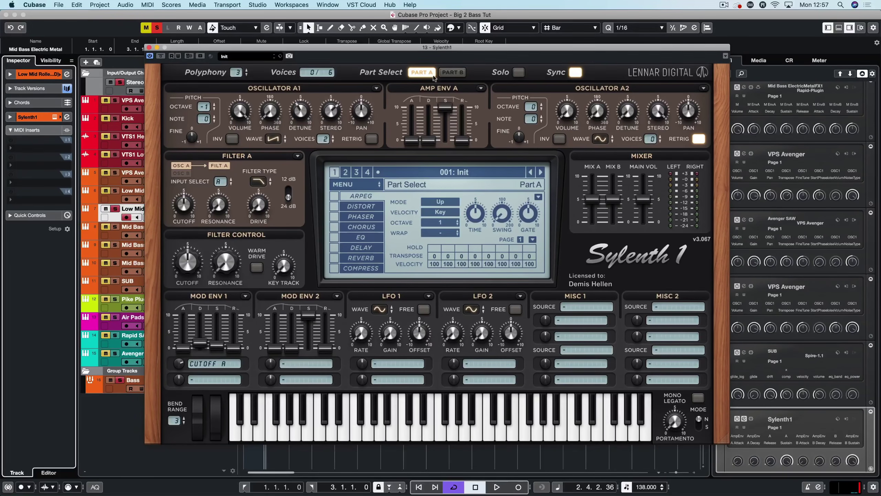
Set Amp Env A's decay to about 5.4 with a low sustain, and audition the loop
{"action": "left_click_drag", "start_coordinate": [426, 132], "coordinate": [442, 104]}
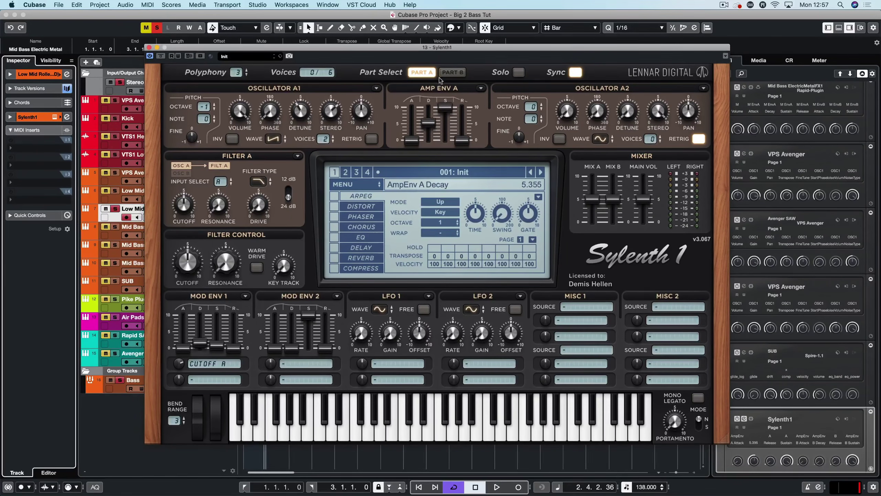
{"action": "left_click_drag", "start_coordinate": [447, 163], "coordinate": [446, 184]}
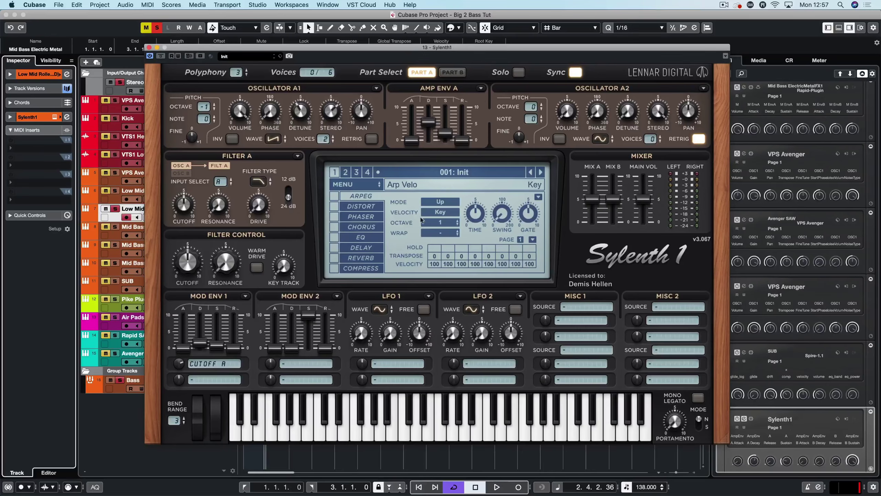
{"action": "key", "text": "space"}
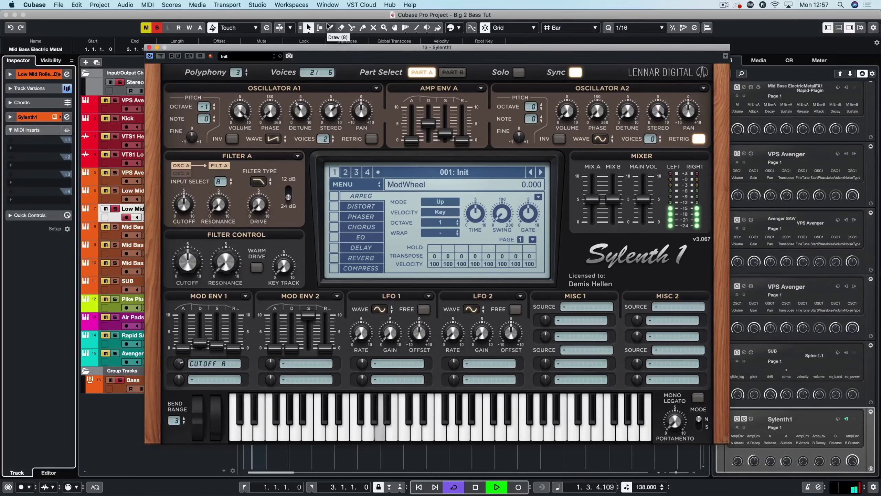
{"action": "key", "text": "space"}
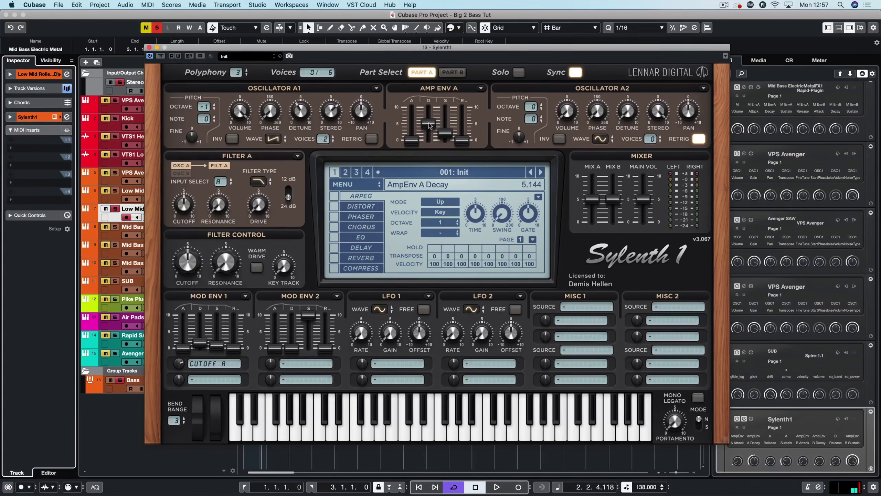
Adjust Amp Env A's sustain by ear to about 3, comparing the result with the bass loop
{"action": "left_click_drag", "start_coordinate": [447, 135], "coordinate": [448, 133]}
{"action": "key", "text": "space"}
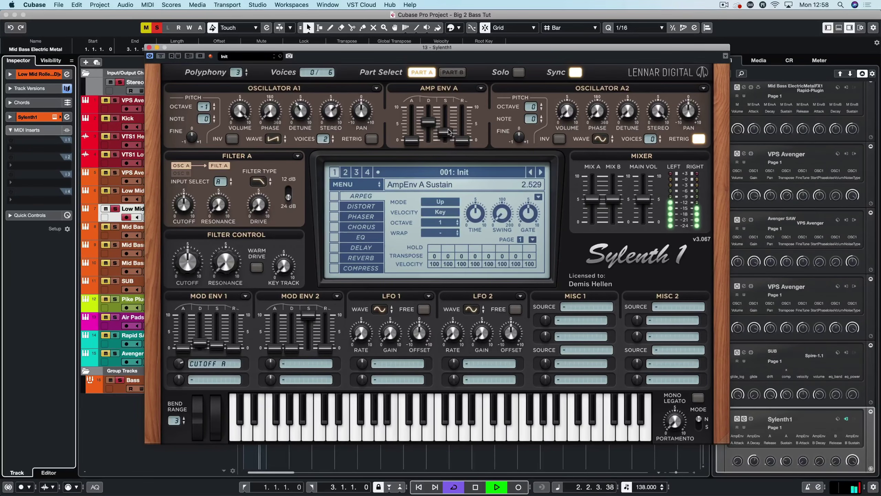
{"action": "key", "text": "space"}
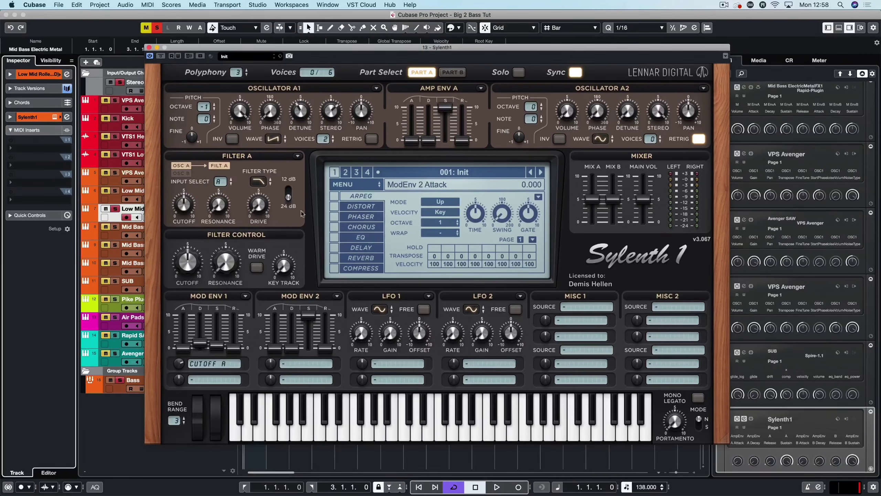
{"action": "left_click_drag", "start_coordinate": [429, 142], "coordinate": [445, 131]}
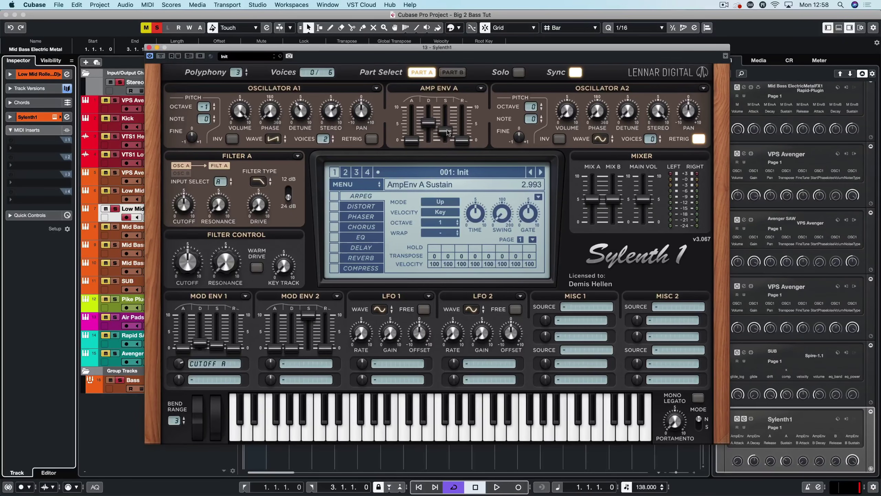
Shorten Amp Env A's decay to about 3.5 while auditioning the loop
{"action": "key", "text": "space"}
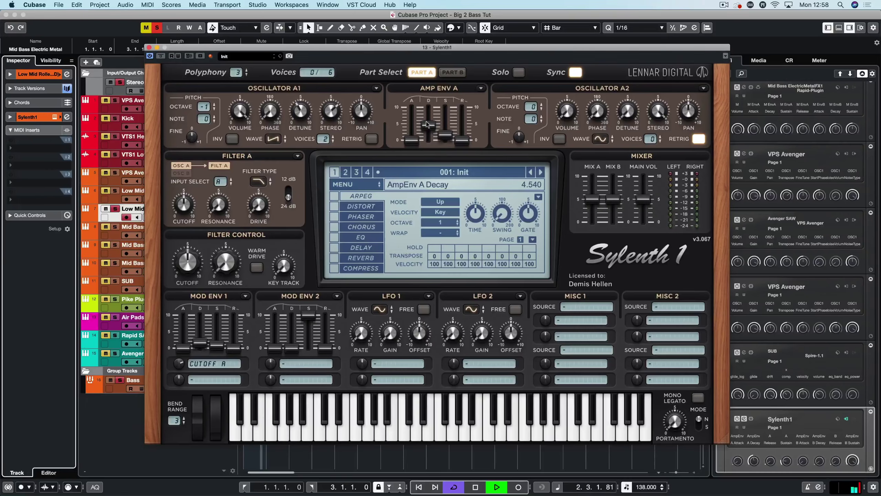
{"action": "mouse_move", "coordinate": [429, 125]}
{"action": "left_mouse_down"}
{"action": "mouse_move", "coordinate": [424, 156]}
{"action": "mouse_move", "coordinate": [429, 141]}
{"action": "left_mouse_up"}
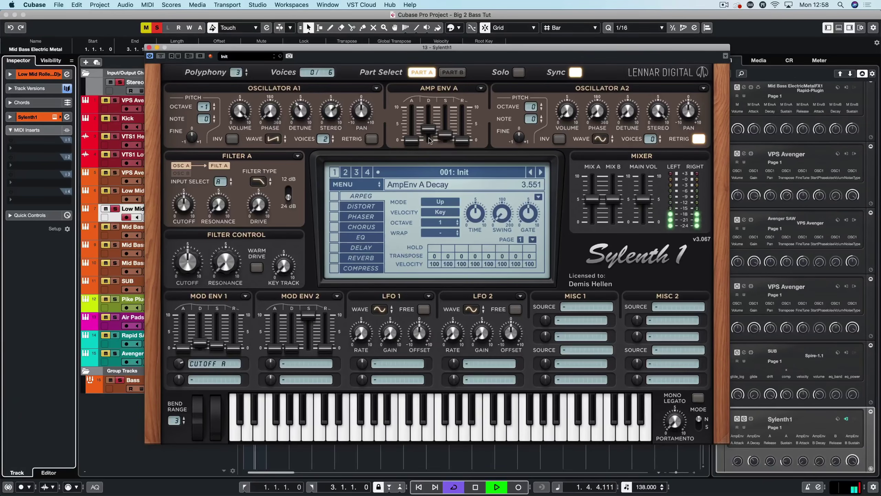
{"action": "key", "text": "space"}
{"action": "left_click", "coordinate": [442, 137]}
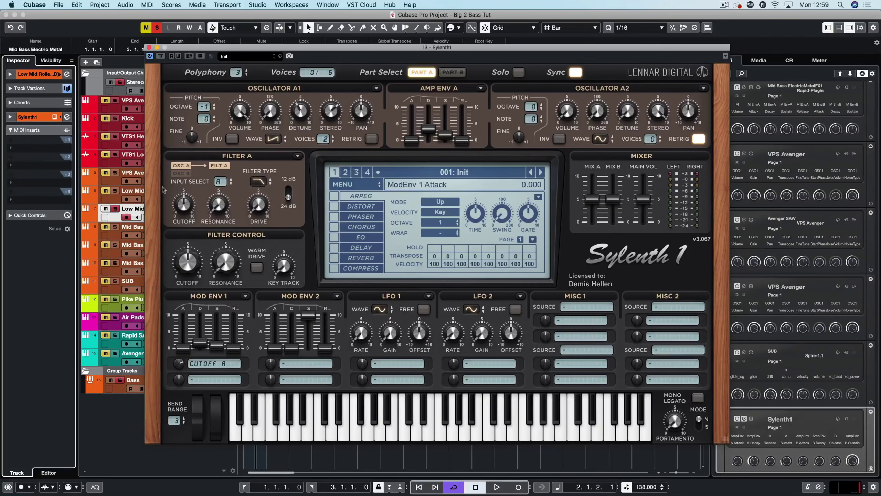
Enable Warm Drive and tune Filter A's cutoff to about 3.3 during playback, testing the drive and key tracking
{"action": "left_click", "coordinate": [257, 267]}
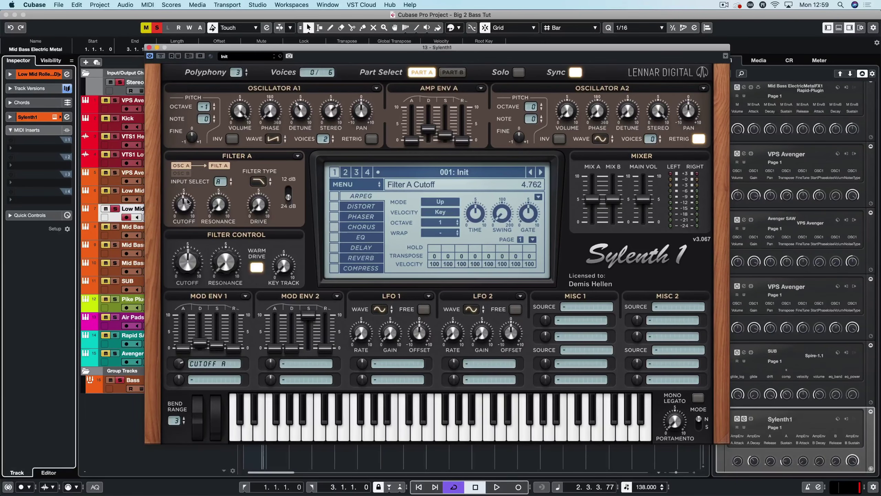
{"action": "key", "text": "space"}
{"action": "left_click_drag", "start_coordinate": [187, 201], "coordinate": [171, 216]}
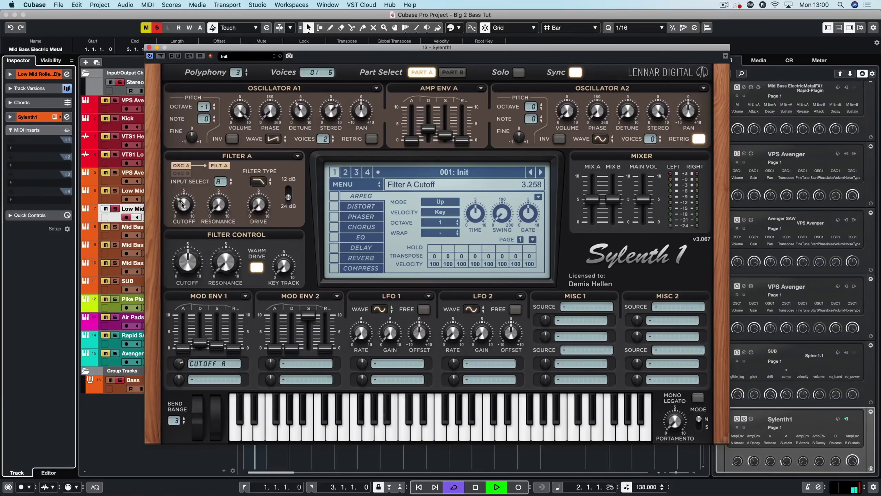
{"action": "left_click_drag", "start_coordinate": [180, 207], "coordinate": [178, 222]}
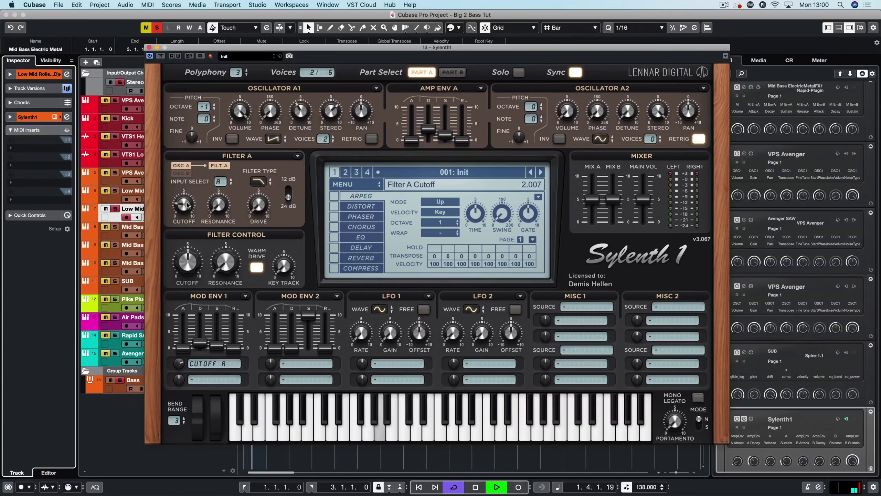
{"action": "left_click_drag", "start_coordinate": [188, 205], "coordinate": [185, 191]}
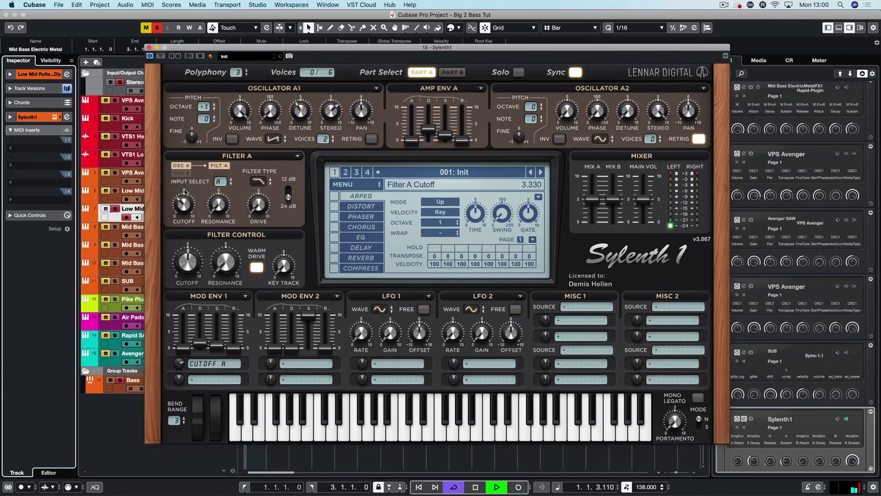
{"action": "left_click_drag", "start_coordinate": [260, 205], "coordinate": [257, 135]}
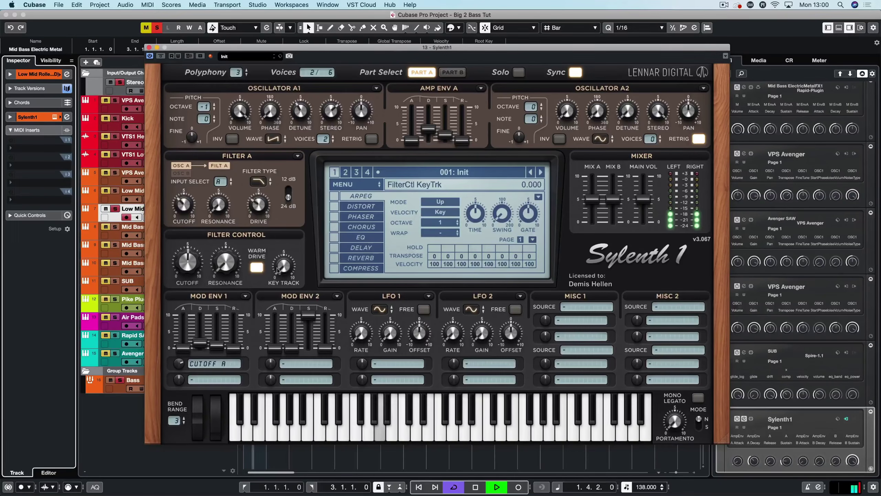
{"action": "left_click_drag", "start_coordinate": [278, 271], "coordinate": [267, 231]}
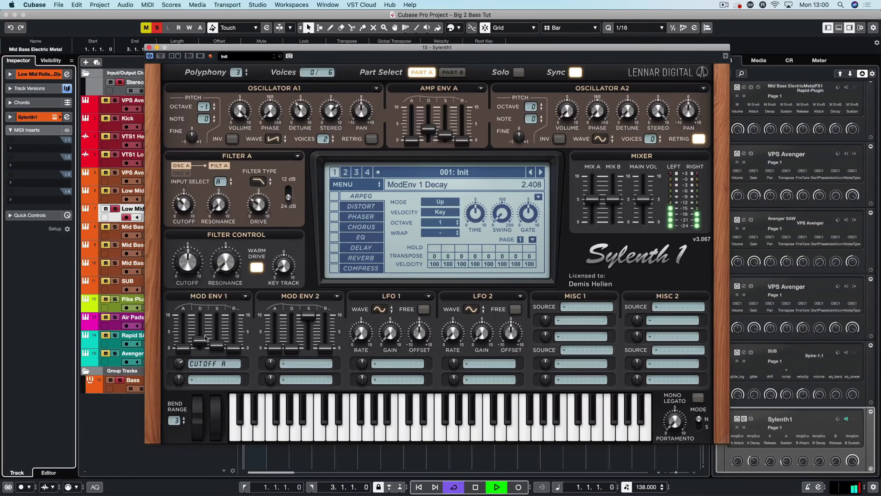
Set Oscillator A1's octave to -2 and fine-tune the decays of Mod Env 1, at about 2.4, and Amp Env A
{"action": "left_click_drag", "start_coordinate": [204, 342], "coordinate": [206, 338]}
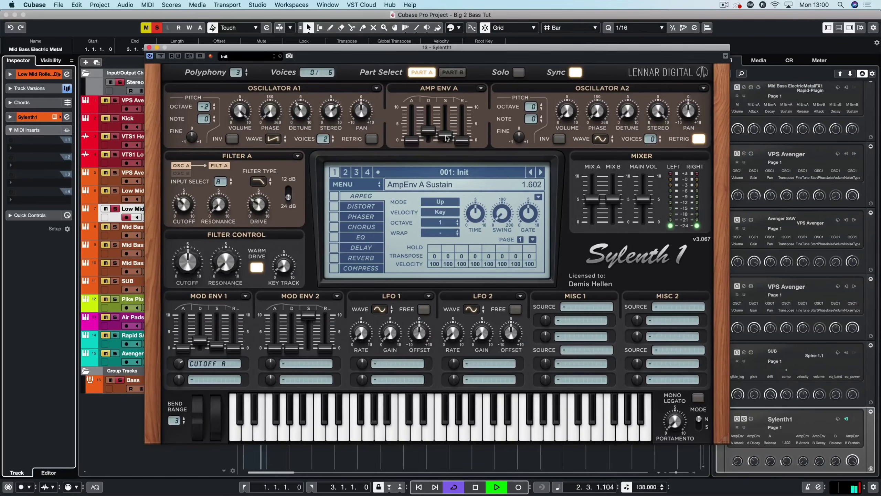
{"action": "left_click_drag", "start_coordinate": [429, 131], "coordinate": [430, 129]}
{"action": "key", "text": "space"}
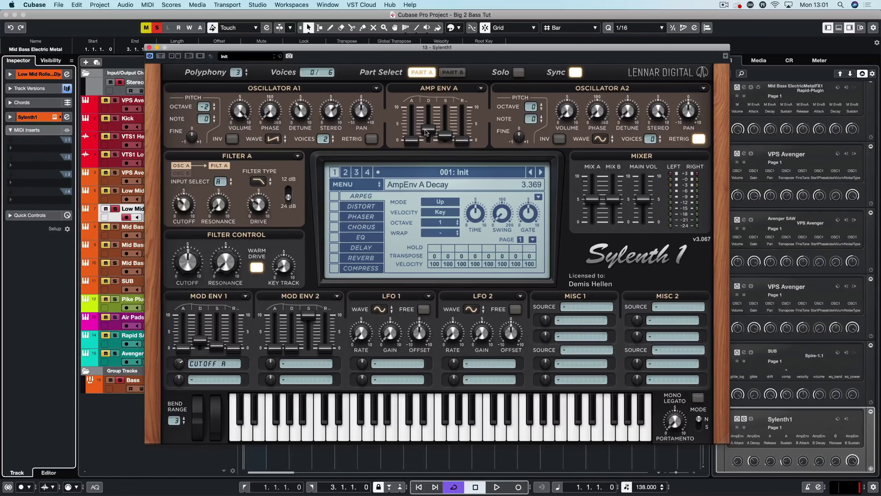
{"action": "key", "text": "space"}
{"action": "left_click_drag", "start_coordinate": [426, 131], "coordinate": [428, 136]}
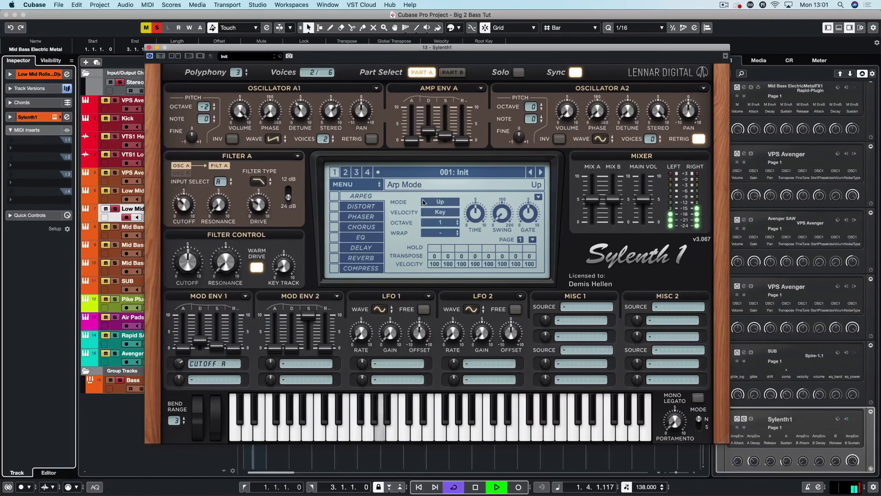
{"action": "key", "text": "space"}
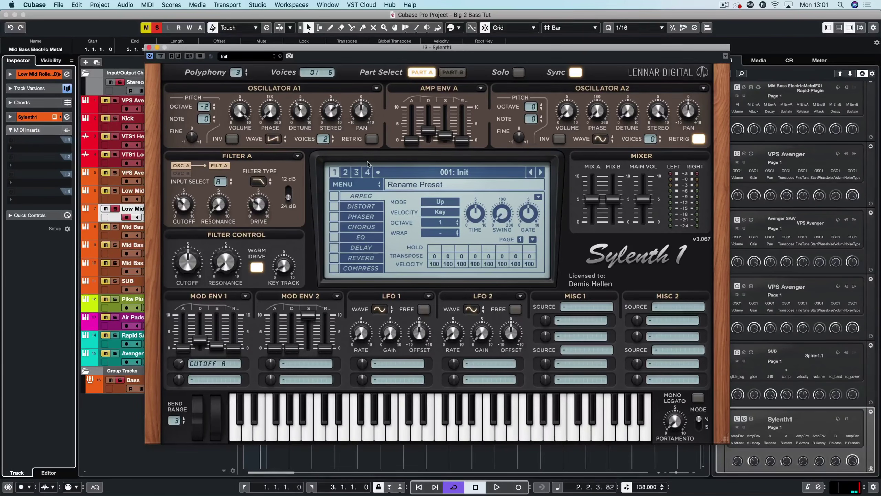
Set Oscillator A1 to 8 voices with its stereo width at about 7, and audition the loop
{"action": "left_click_drag", "start_coordinate": [325, 138], "coordinate": [345, 4]}
{"action": "key", "text": "space"}
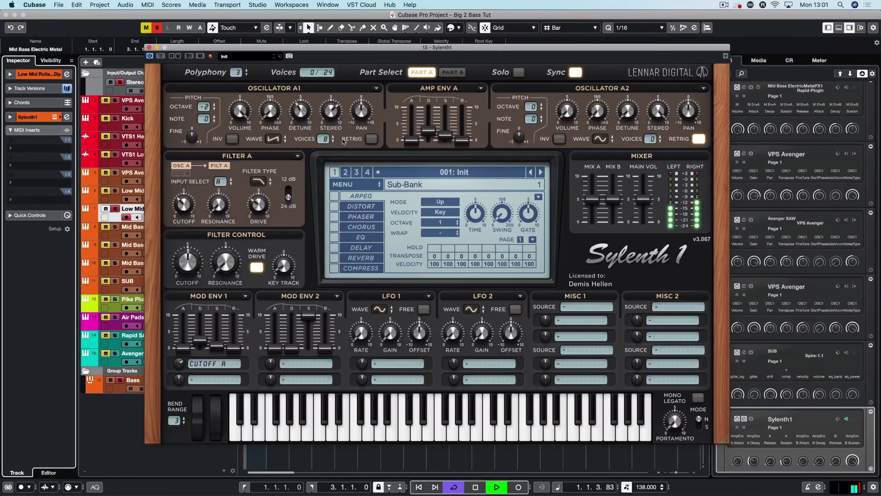
{"action": "left_click_drag", "start_coordinate": [306, 110], "coordinate": [306, 109]}
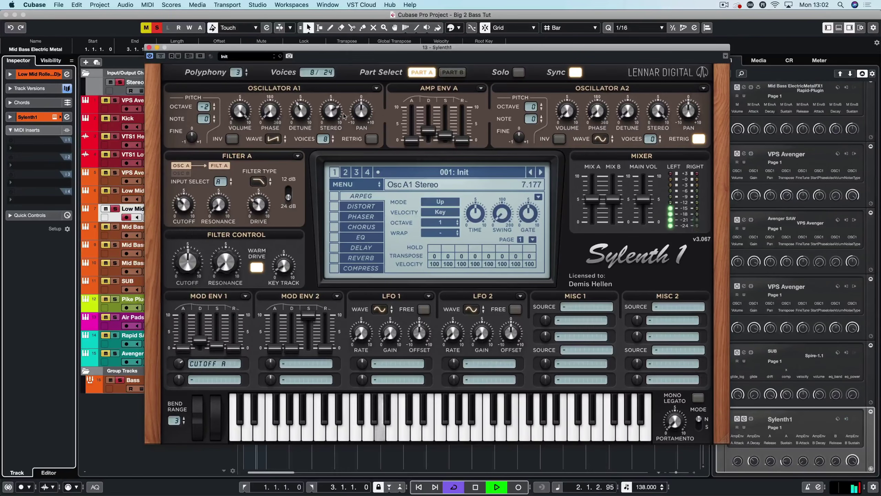
{"action": "left_click_drag", "start_coordinate": [347, 41], "coordinate": [346, 127]}
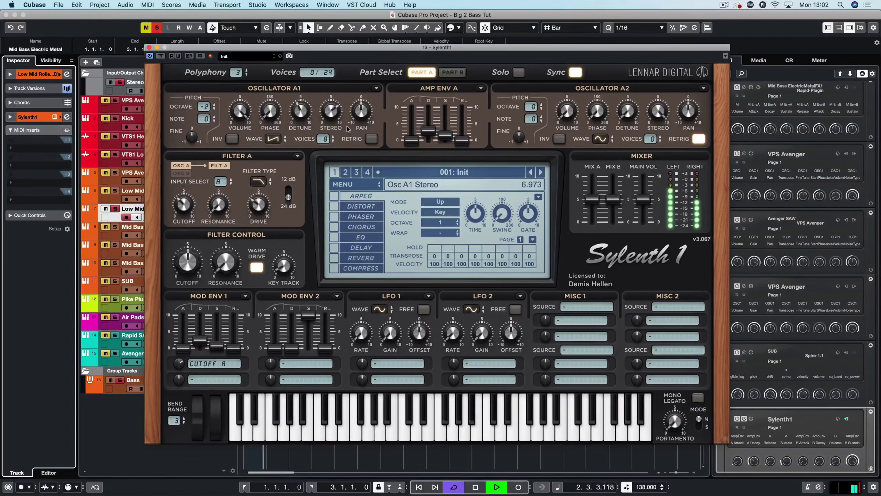
{"action": "key", "text": "space"}
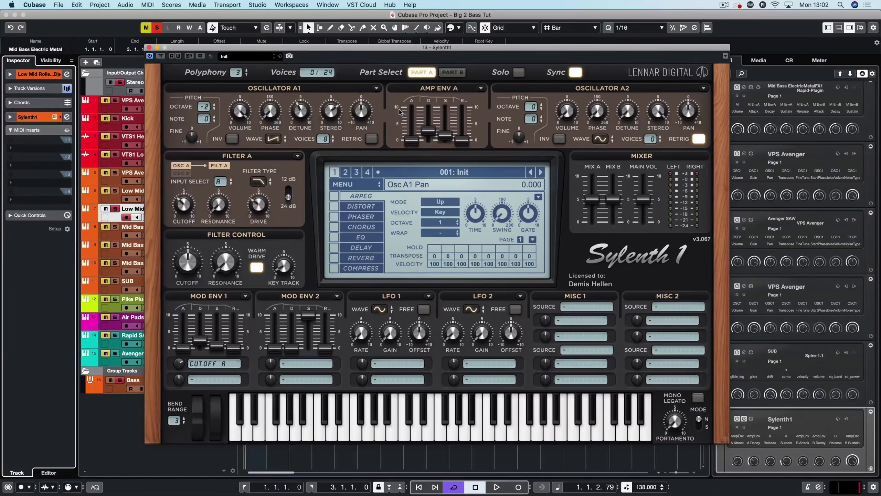
{"action": "key", "text": "space"}
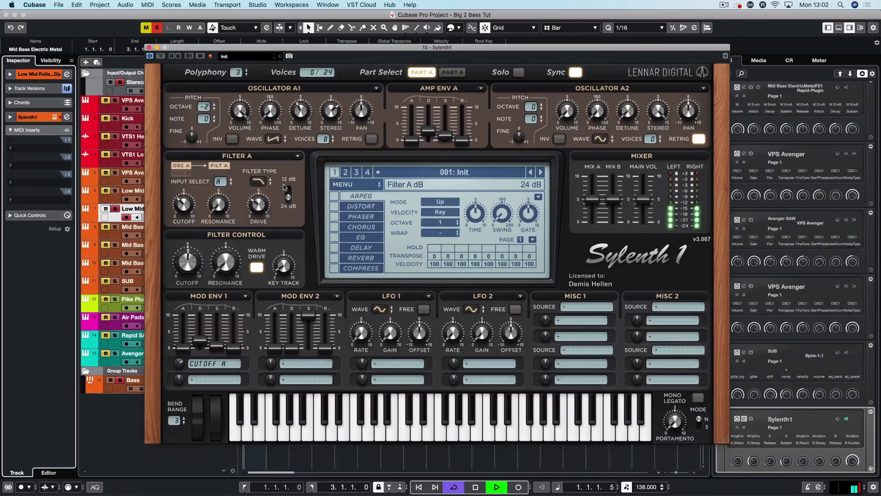
{"action": "key", "text": "space"}
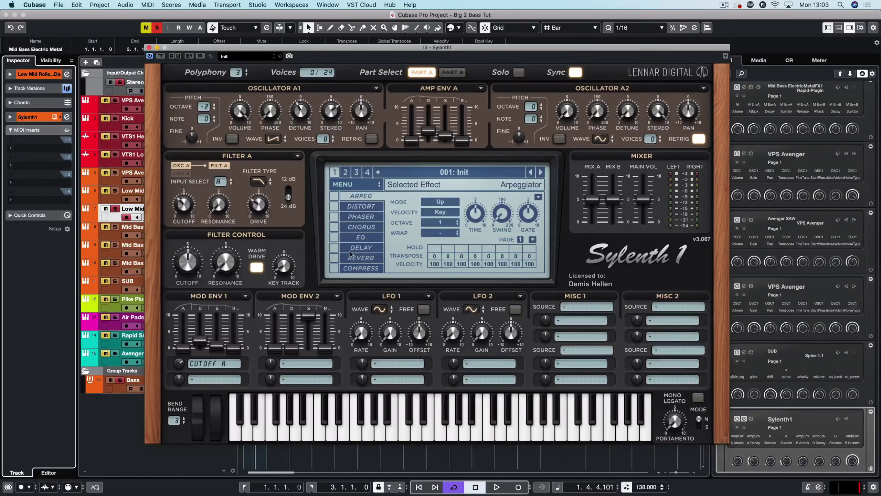
Enable the distortion effect with the BitCrush type and adjust its amount and dry/wet mix during playback
{"action": "left_click", "coordinate": [335, 206]}
{"action": "left_click", "coordinate": [465, 208]}
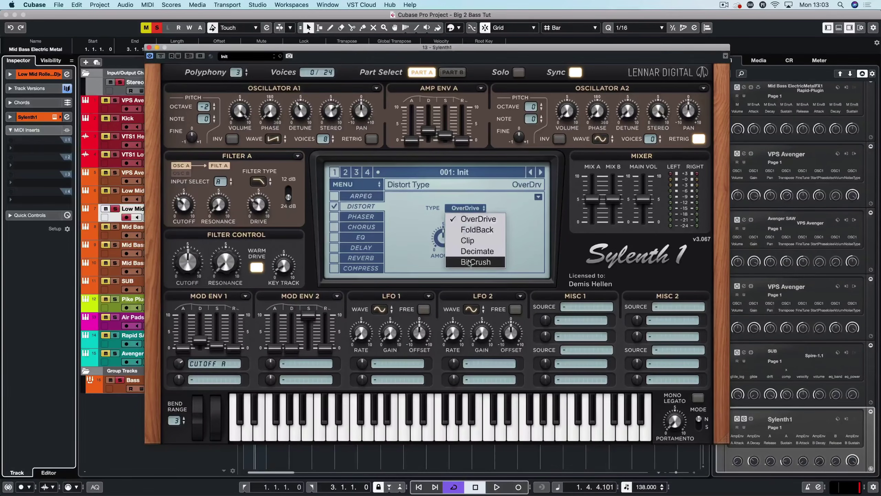
{"action": "left_click", "coordinate": [484, 263]}
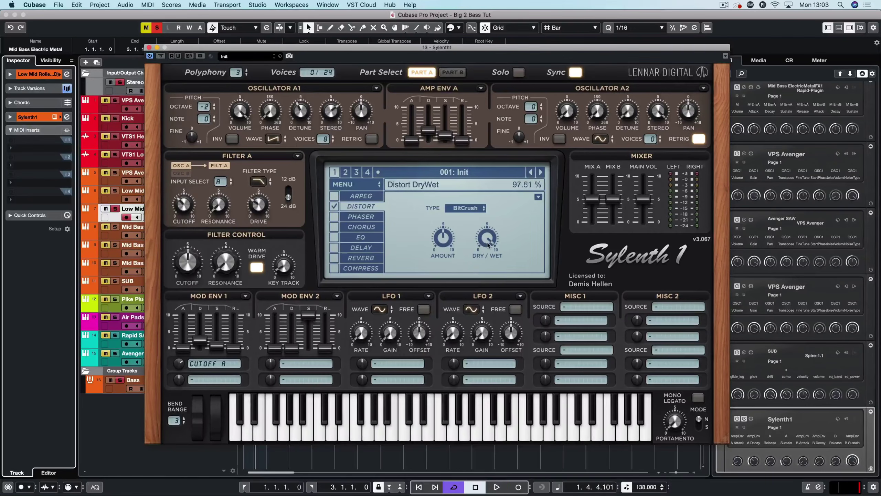
{"action": "key", "text": "space"}
{"action": "left_click_drag", "start_coordinate": [444, 239], "coordinate": [476, 327]}
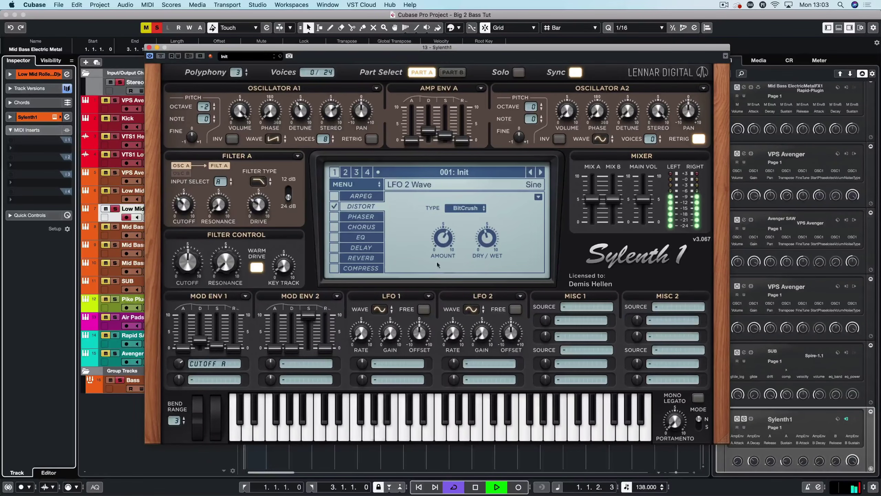
{"action": "left_click_drag", "start_coordinate": [443, 242], "coordinate": [440, 308]}
{"action": "left_click_drag", "start_coordinate": [487, 238], "coordinate": [445, 192]}
Change the distortion type to Decimate and set its dry/wet mix to about 7 %
{"action": "left_click", "coordinate": [476, 208]}
{"action": "left_click", "coordinate": [469, 251]}
{"action": "mouse_move", "coordinate": [487, 238]}
{"action": "left_mouse_down"}
{"action": "mouse_move", "coordinate": [486, 257]}
{"action": "mouse_move", "coordinate": [440, 247]}
{"action": "mouse_move", "coordinate": [437, 253]}
{"action": "mouse_move", "coordinate": [459, 200]}
{"action": "mouse_move", "coordinate": [460, 232]}
{"action": "mouse_move", "coordinate": [487, 243]}
{"action": "mouse_move", "coordinate": [486, 256]}
{"action": "mouse_move", "coordinate": [489, 250]}
{"action": "left_mouse_up"}
{"action": "key", "text": "space"}
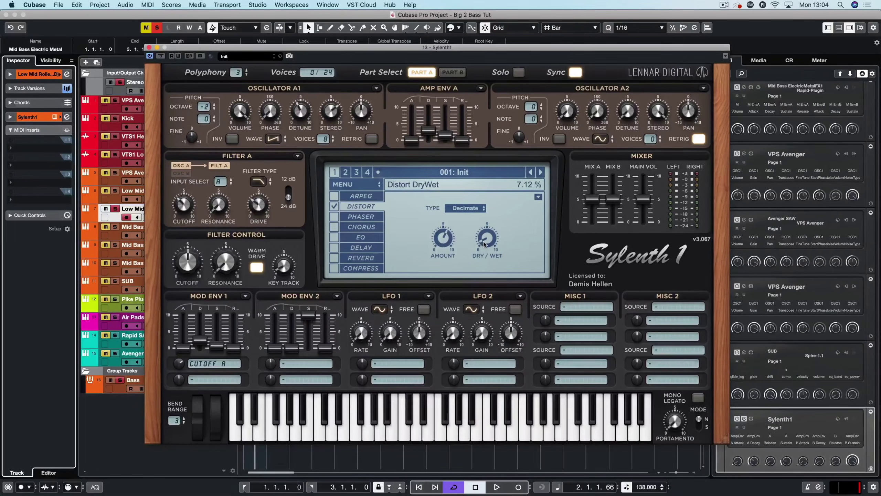
{"action": "mouse_move", "coordinate": [430, 234]}
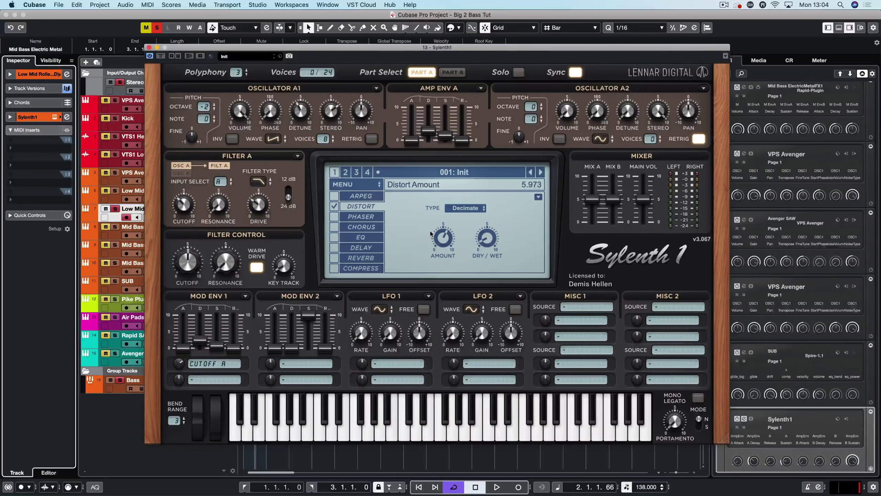
Enable the EQ effect and lower its bass frequency to about 24 Hz while the loop plays
{"action": "left_click", "coordinate": [355, 239]}
{"action": "left_click", "coordinate": [334, 238]}
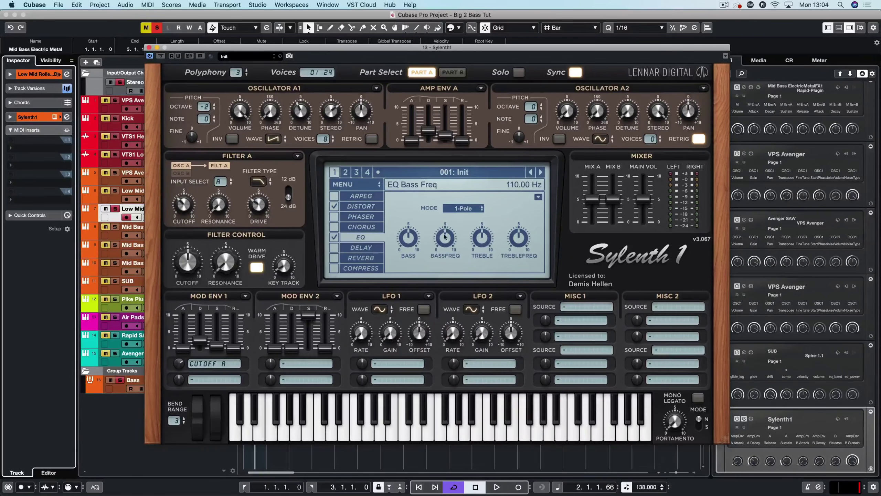
{"action": "key", "text": "space"}
{"action": "mouse_move", "coordinate": [409, 237]}
{"action": "left_click_drag", "start_coordinate": [446, 234], "coordinate": [437, 306]}
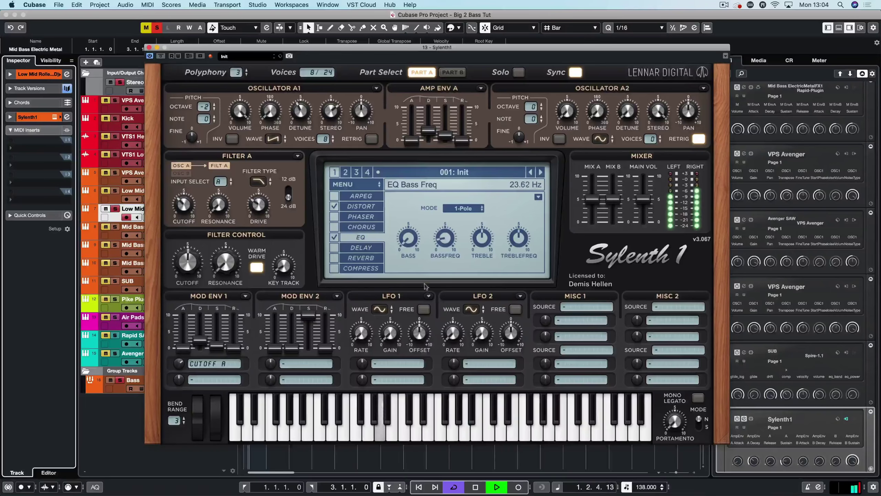
Boost the EQ bass to about 6.5 dB and raise its bass frequency by ear
{"action": "left_click_drag", "start_coordinate": [408, 238], "coordinate": [407, 139]}
{"action": "left_click_drag", "start_coordinate": [401, 32], "coordinate": [407, 155]}
{"action": "mouse_move", "coordinate": [449, 258]}
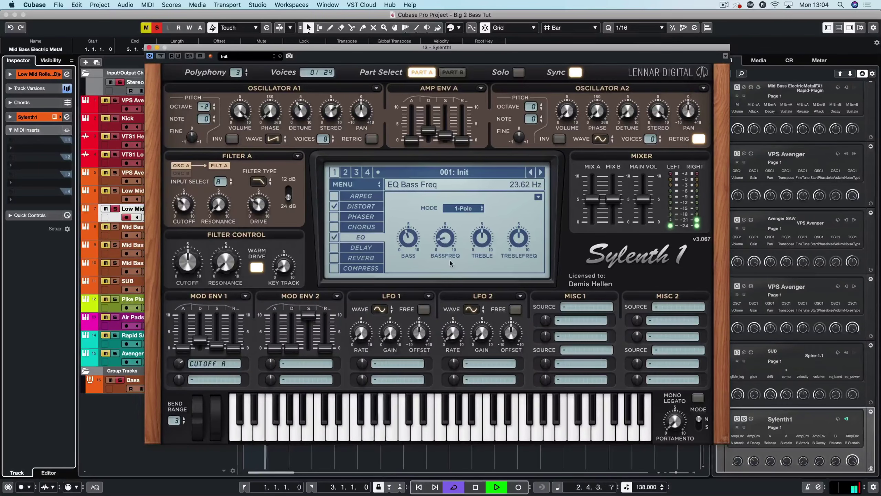
{"action": "left_click_drag", "start_coordinate": [447, 236], "coordinate": [446, 206]}
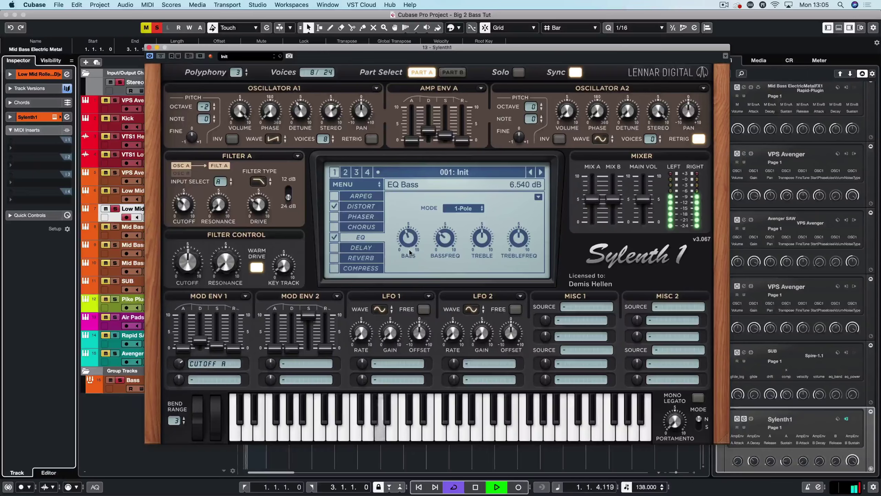
Enable the delay effect, reduce its dry/wet mix below 50 % and raise its low cut to about 52 Hz
{"action": "left_click", "coordinate": [334, 247]}
{"action": "left_click", "coordinate": [360, 247]}
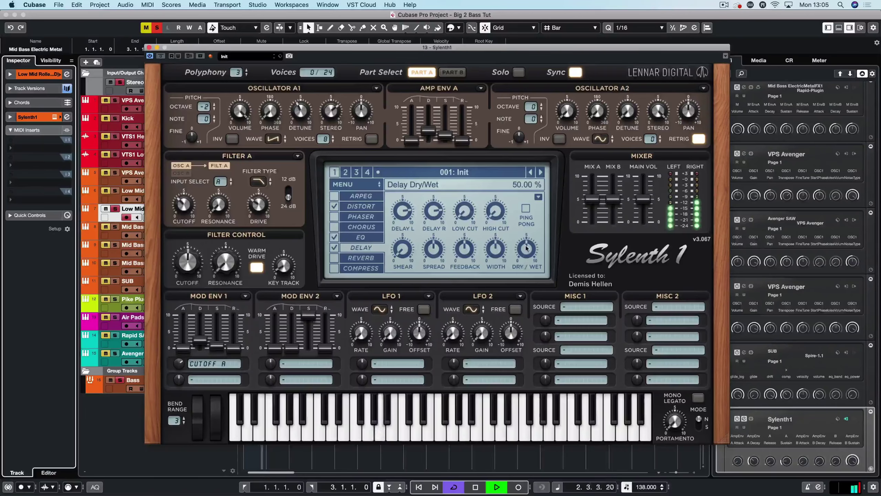
{"action": "left_click_drag", "start_coordinate": [524, 254], "coordinate": [515, 274]}
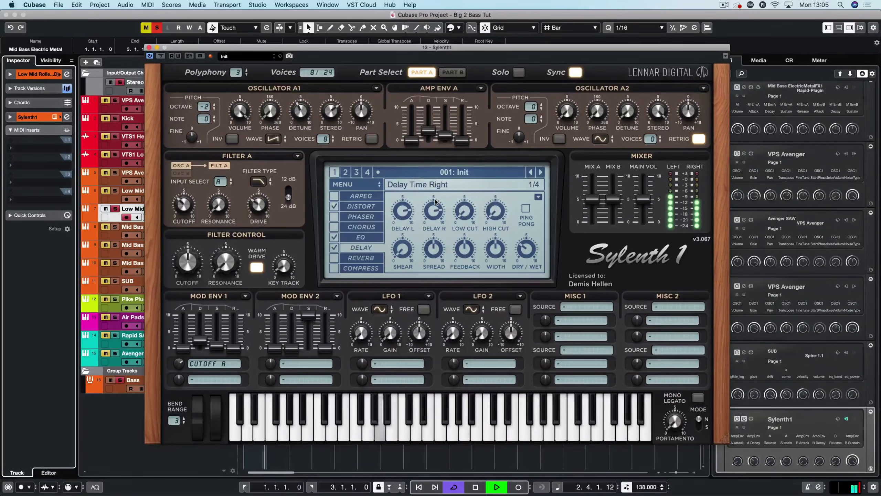
{"action": "mouse_move", "coordinate": [432, 253]}
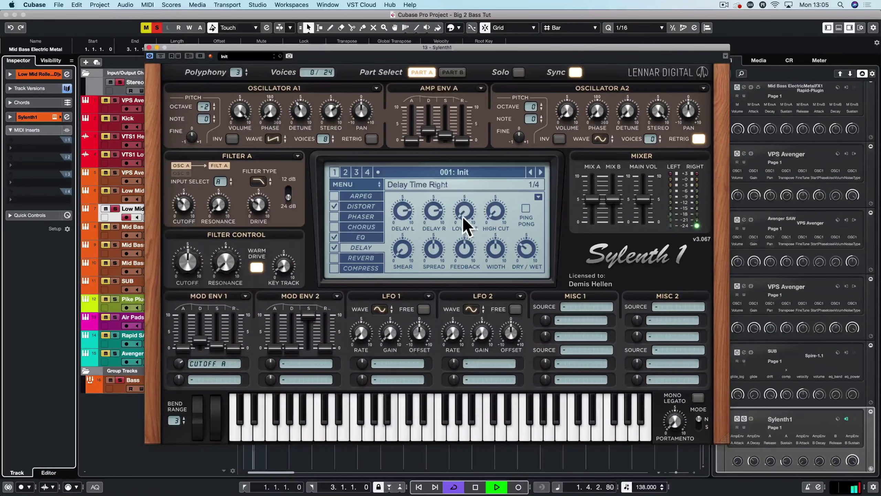
{"action": "left_click_drag", "start_coordinate": [468, 211], "coordinate": [462, 146]}
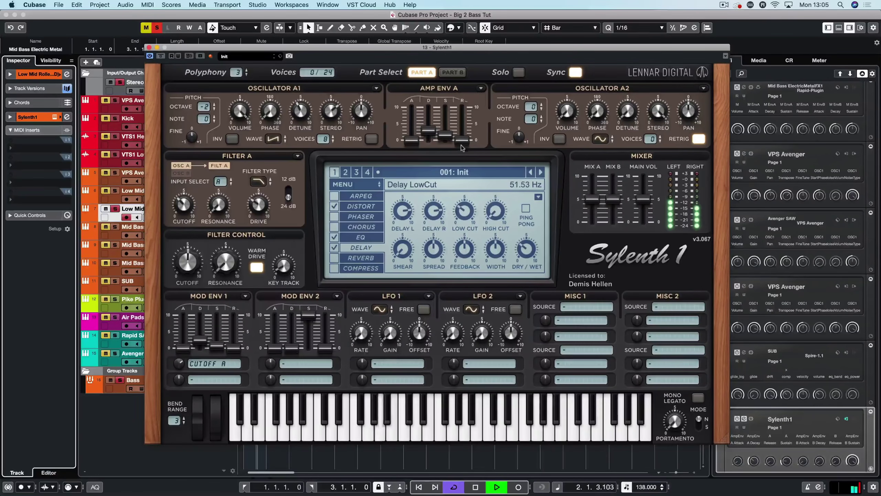
Audition changes to the delay's high cut, left time, width and dry/wet mix while the loop plays
{"action": "mouse_move", "coordinate": [501, 221]}
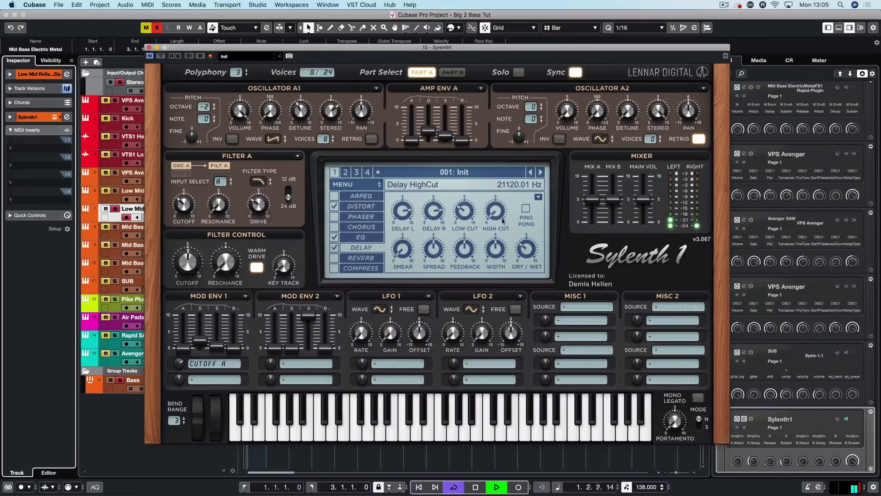
{"action": "left_click_drag", "start_coordinate": [497, 215], "coordinate": [494, 185]}
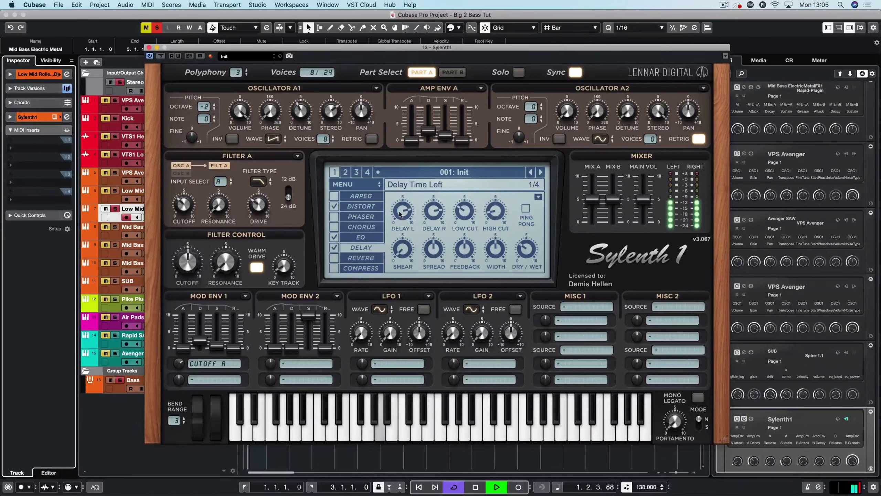
{"action": "left_click_drag", "start_coordinate": [400, 213], "coordinate": [400, 218]}
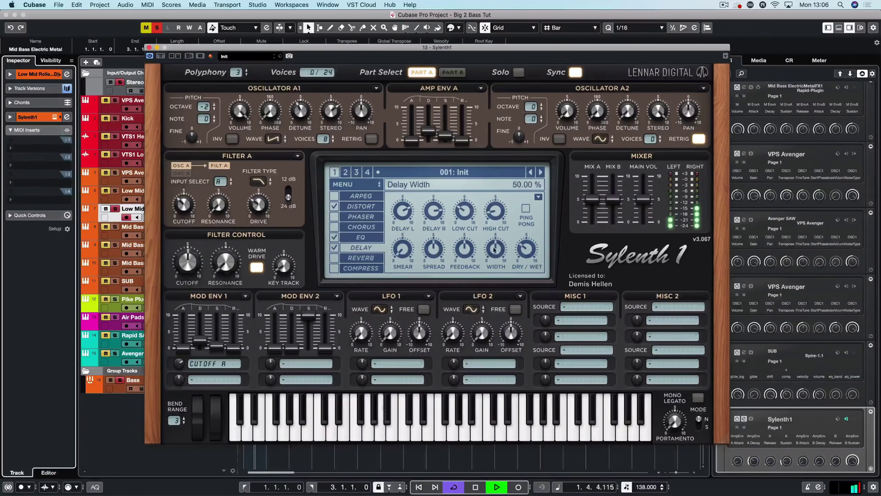
{"action": "left_click_drag", "start_coordinate": [494, 249], "coordinate": [493, 264]}
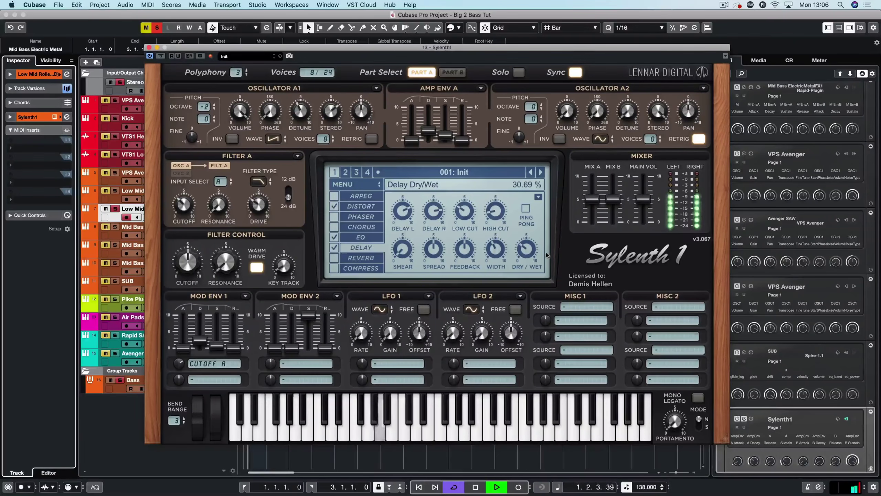
{"action": "mouse_move", "coordinate": [527, 250]}
{"action": "left_mouse_down"}
{"action": "mouse_move", "coordinate": [527, 236]}
{"action": "mouse_move", "coordinate": [521, 243]}
{"action": "left_mouse_up"}
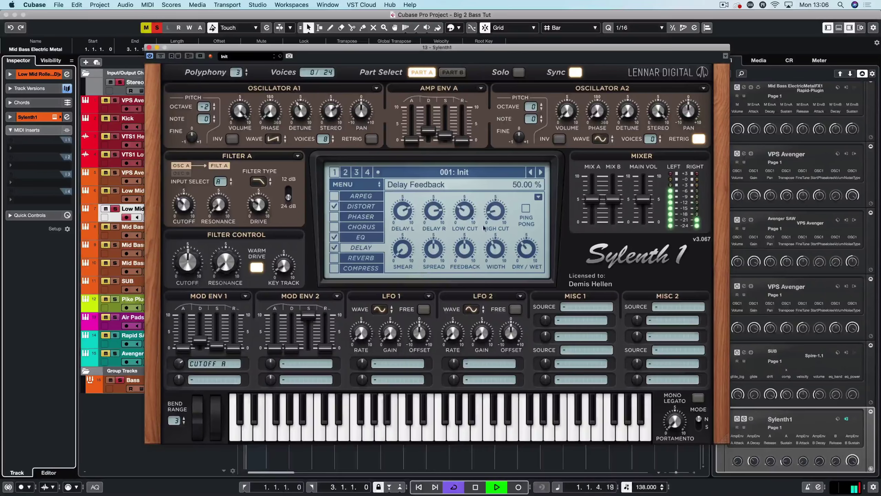
{"action": "left_click_drag", "start_coordinate": [526, 249], "coordinate": [495, 153]}
Sweep the delay's high cut by ear and settle it at about 1495 Hz
{"action": "left_click_drag", "start_coordinate": [496, 210], "coordinate": [494, 210]}
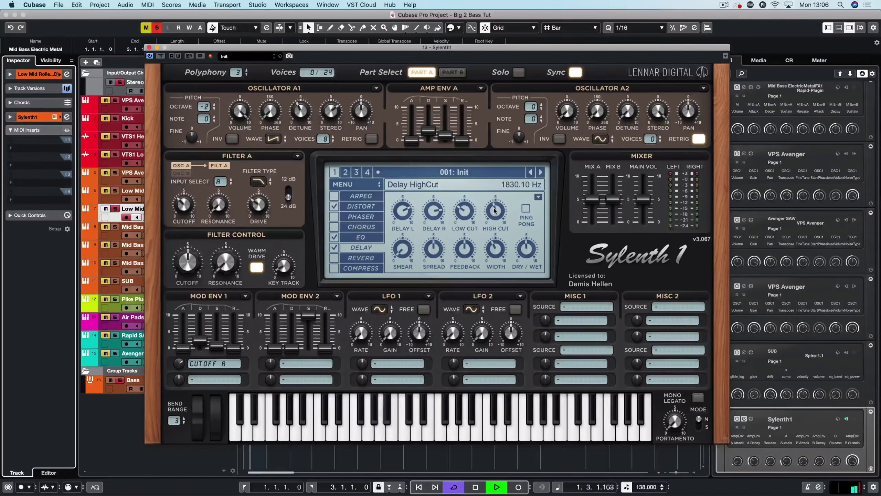
{"action": "left_click_drag", "start_coordinate": [496, 204], "coordinate": [492, 205]}
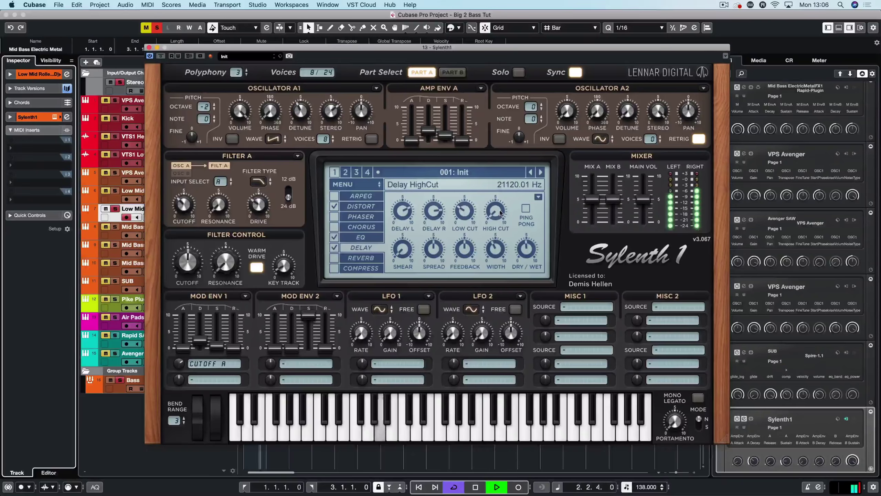
{"action": "scroll", "coordinate": [501, 213], "scroll_direction": "down", "scroll_amount": 1}
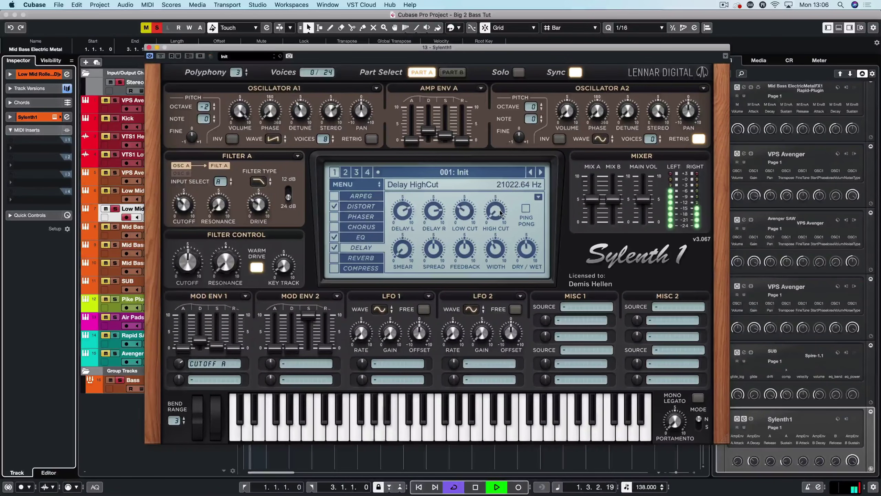
{"action": "scroll", "coordinate": [500, 213], "scroll_direction": "down", "scroll_amount": 10}
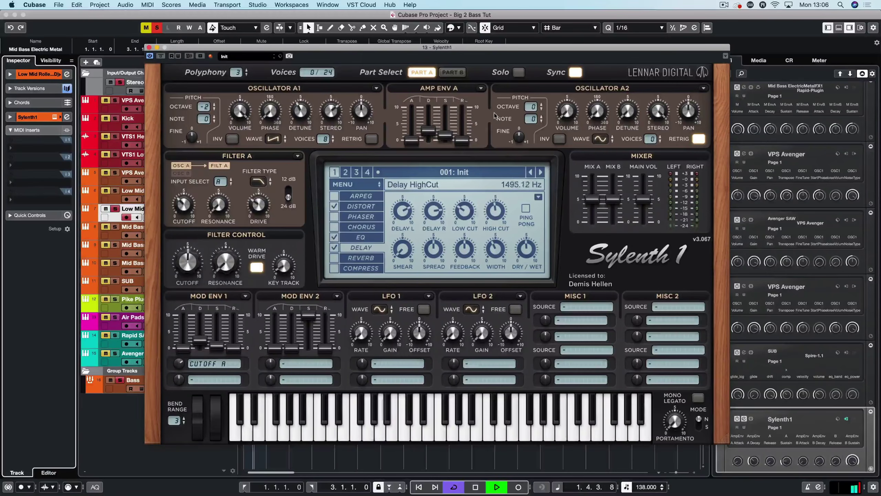
{"action": "left_click", "coordinate": [362, 247]}
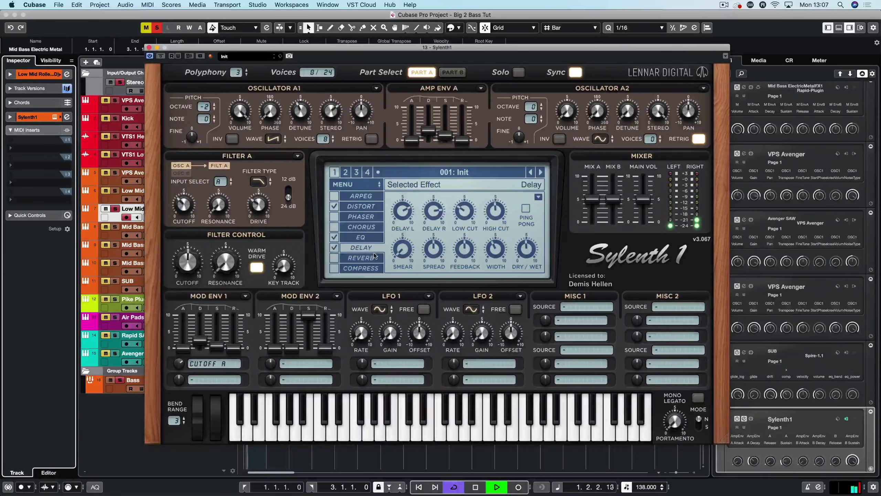
Raise the synth's main volume to about 8.4 and audition the loop
{"action": "key", "text": "space"}
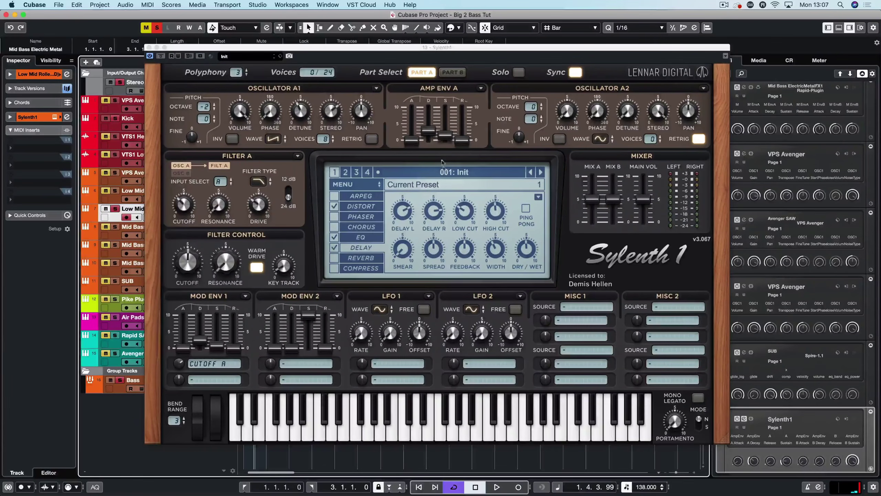
{"action": "key", "text": "space"}
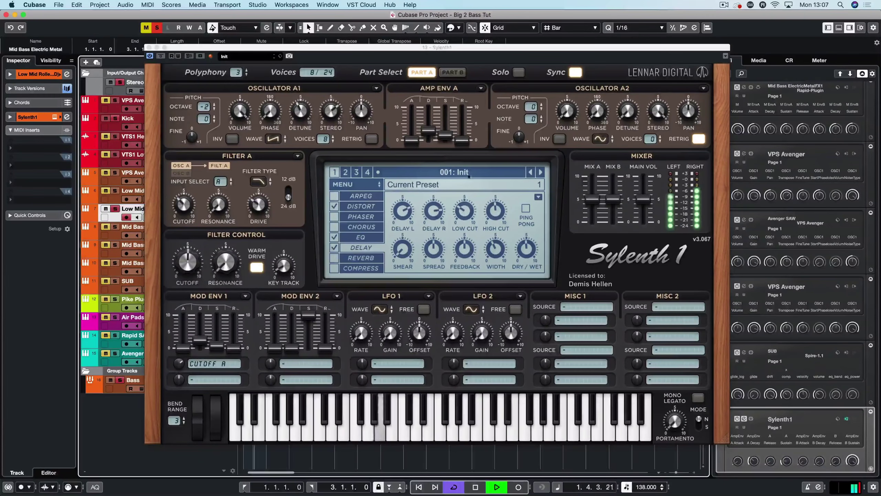
{"action": "key", "text": "space"}
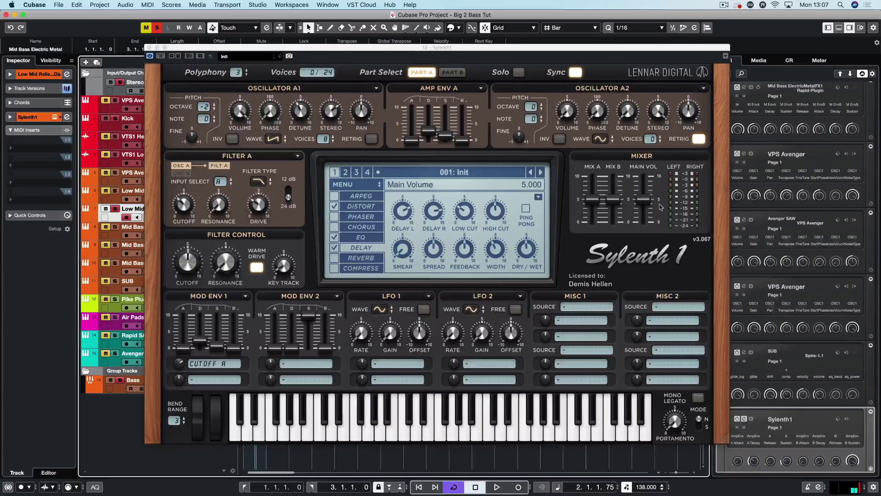
{"action": "mouse_move", "coordinate": [643, 202]}
{"action": "left_mouse_down"}
{"action": "mouse_move", "coordinate": [653, 174]}
{"action": "mouse_move", "coordinate": [647, 184]}
{"action": "left_mouse_up"}
{"action": "key", "text": "space"}
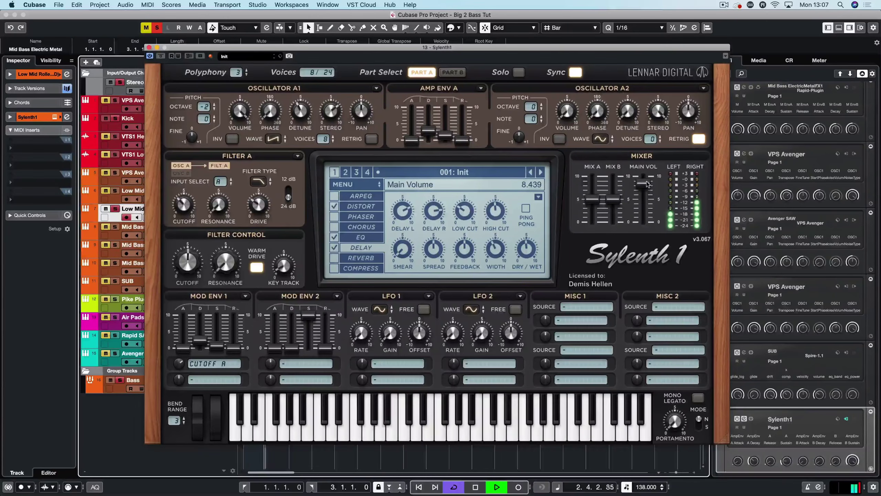
{"action": "key", "text": "space"}
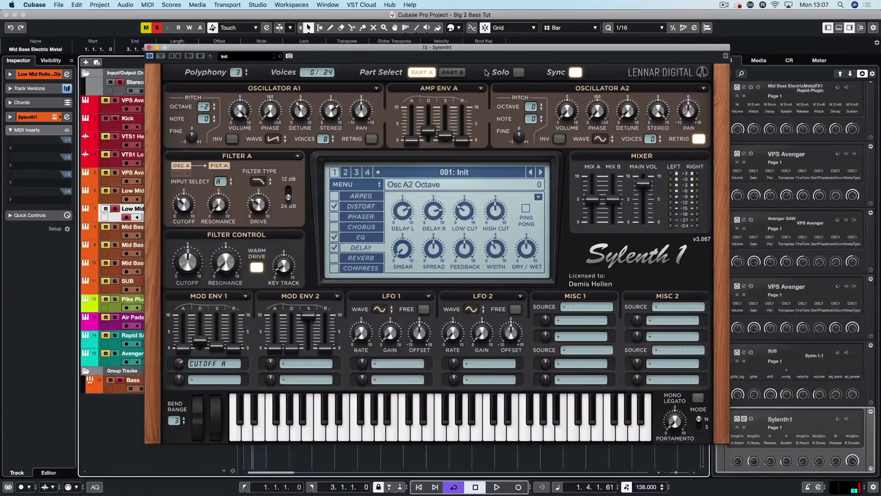
Open the bass part in the Key Editor and close the synth window covering it
{"action": "key", "text": "Return"}
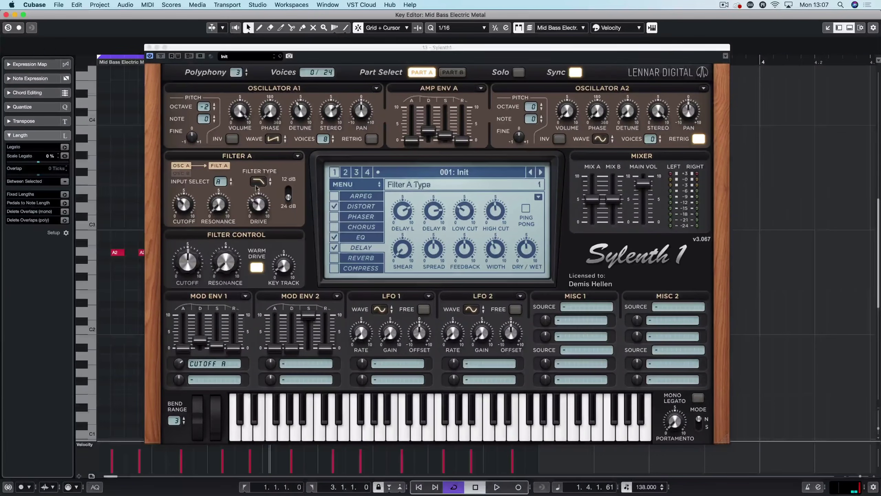
{"action": "left_click", "coordinate": [149, 47]}
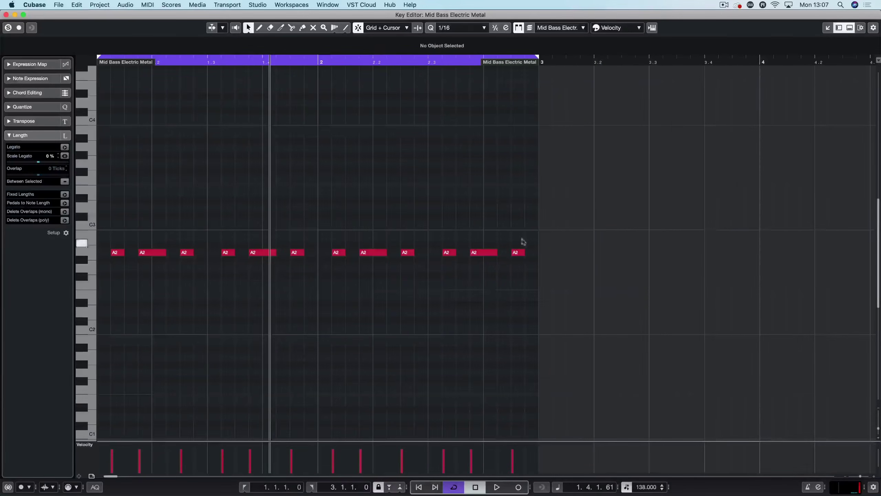
{"action": "left_click", "coordinate": [345, 27]}
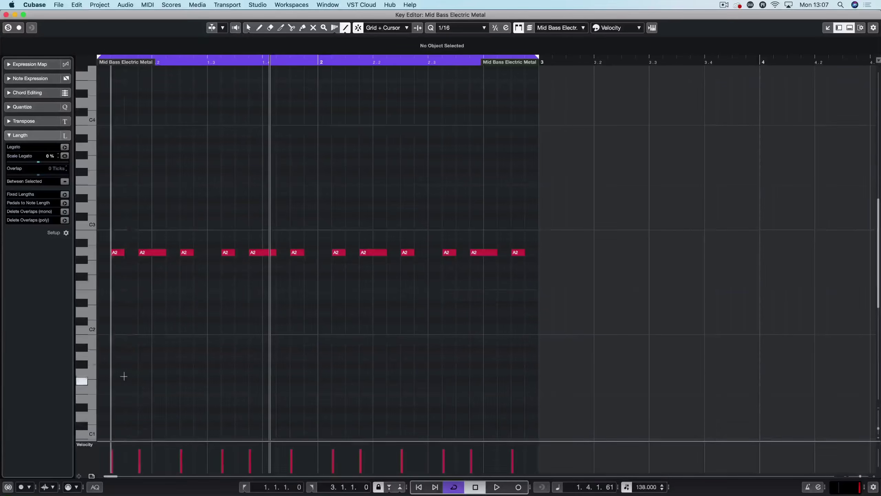
{"action": "left_click_drag", "start_coordinate": [118, 371], "coordinate": [169, 371]}
{"action": "left_click", "coordinate": [115, 370]}
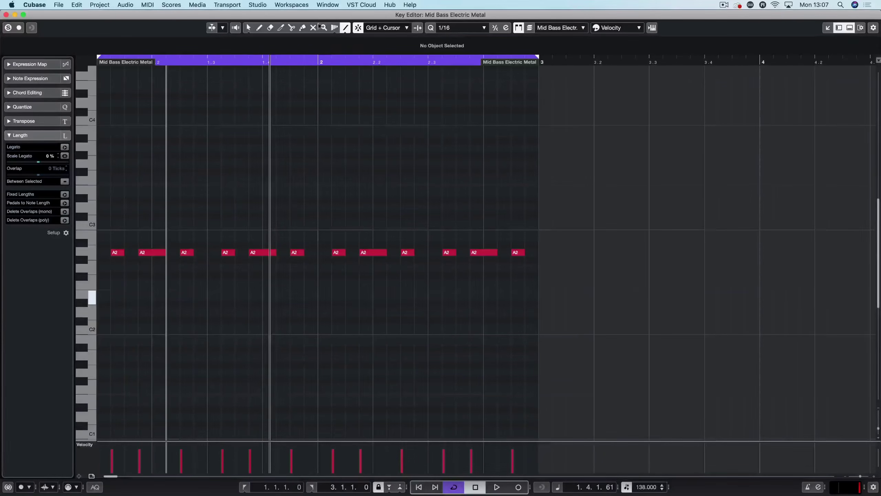
Copy the first A2 note down to A1 as three consecutive sixteenth notes and delete all the original A2 notes
{"action": "left_click", "coordinate": [248, 27]}
{"action": "left_click_drag", "start_coordinate": [117, 252], "coordinate": [139, 359]}
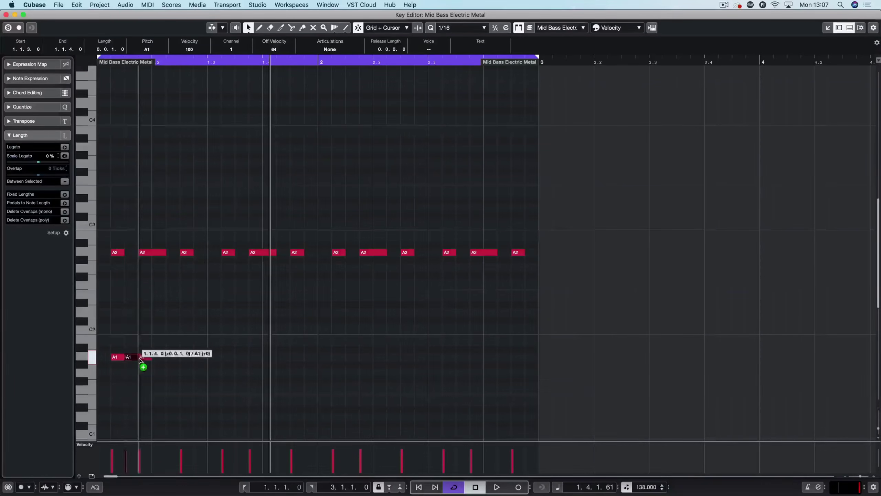
{"action": "left_click_drag", "start_coordinate": [101, 226], "coordinate": [553, 267]}
{"action": "key", "text": "Delete"}
Duplicate the three-note A1 group onto every beat so the rolling pattern fills both bars
{"action": "left_click_drag", "start_coordinate": [240, 318], "coordinate": [170, 359]}
{"action": "left_click_drag", "start_coordinate": [235, 335], "coordinate": [255, 357]}
{"action": "left_click_drag", "start_coordinate": [401, 376], "coordinate": [97, 320]}
{"action": "left_click_drag", "start_coordinate": [113, 357], "coordinate": [338, 358]}
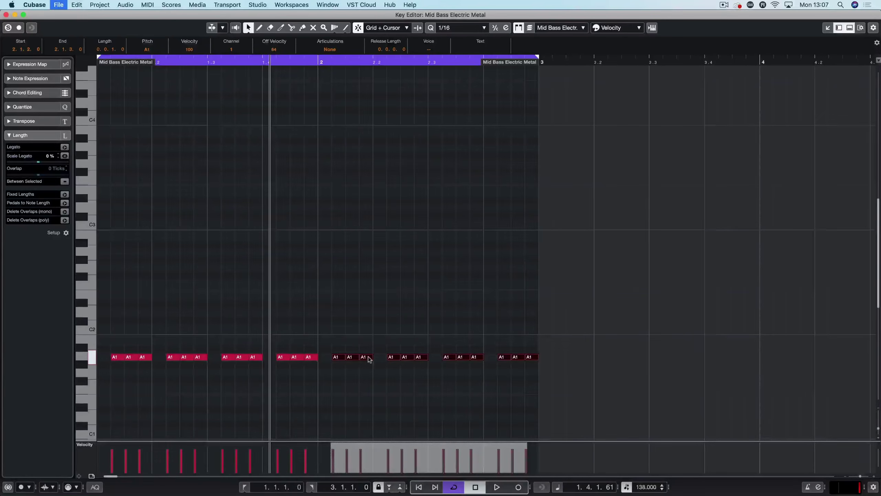
Select all the A1 notes and shorten them together to slightly less than a sixteenth
{"action": "key", "text": "super+a"}
{"action": "left_click", "coordinate": [372, 335]}
{"action": "key", "text": "super+a"}
{"action": "left_click_drag", "start_coordinate": [372, 359], "coordinate": [366, 362]}
{"action": "key", "text": "super+z"}
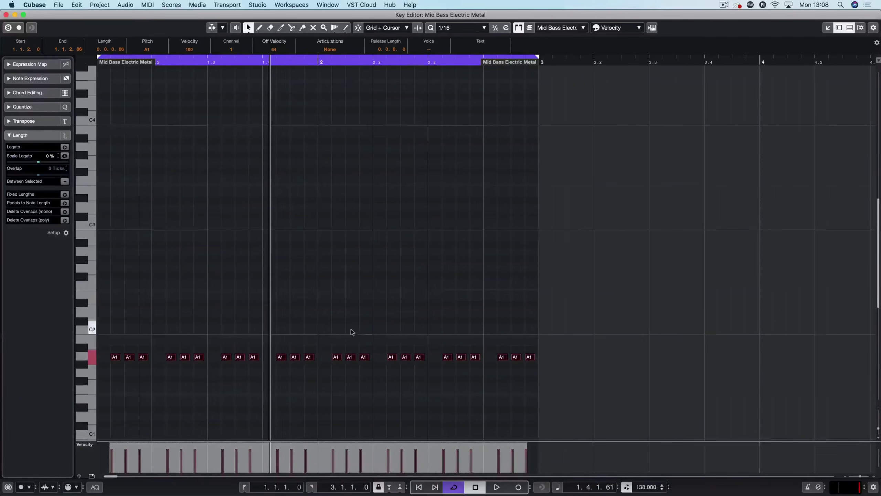
Transpose all the notes up one octave to A2, return to the project window and audition the pattern
{"action": "key", "text": "space"}
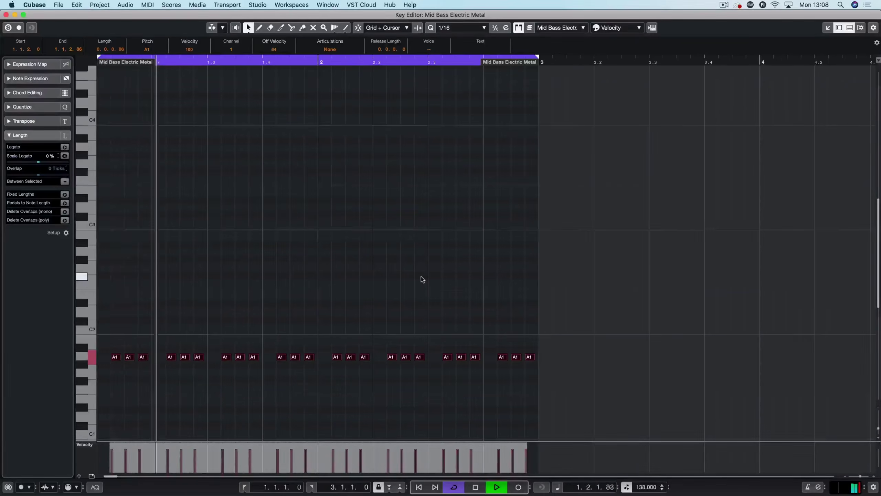
{"action": "key", "text": "shift+Up"}
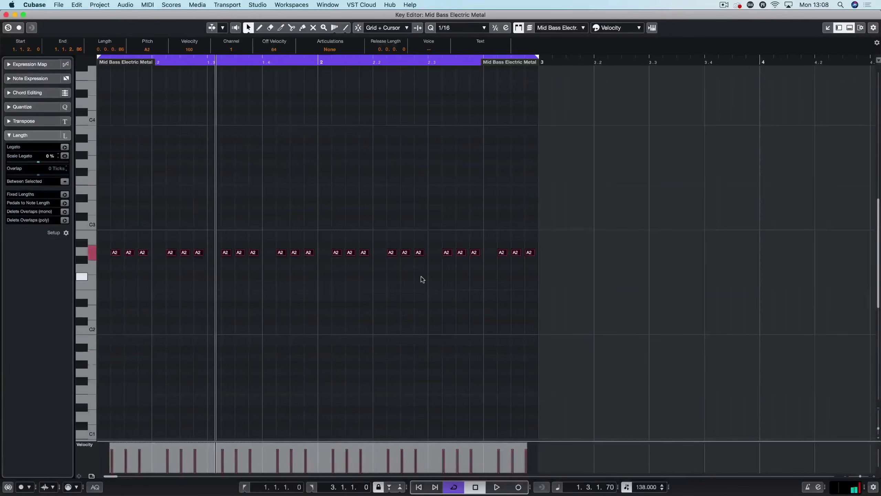
{"action": "key", "text": "space"}
{"action": "key", "text": "Return"}
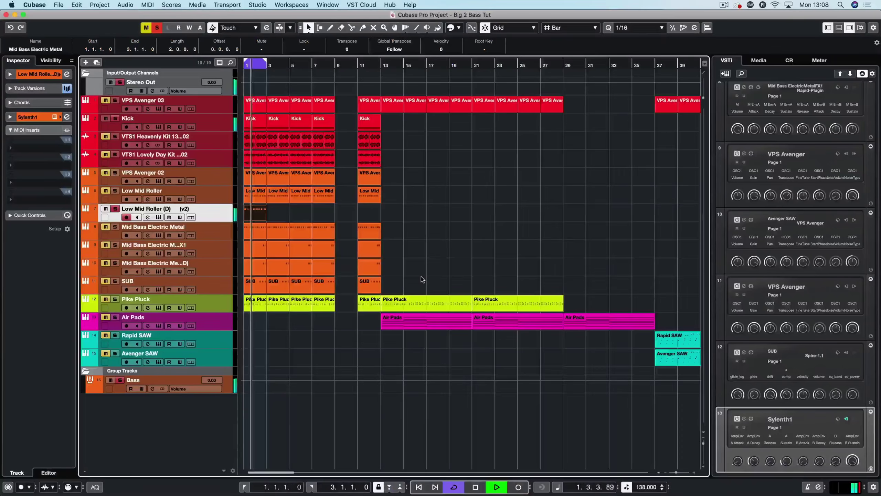
{"action": "key", "text": "space"}
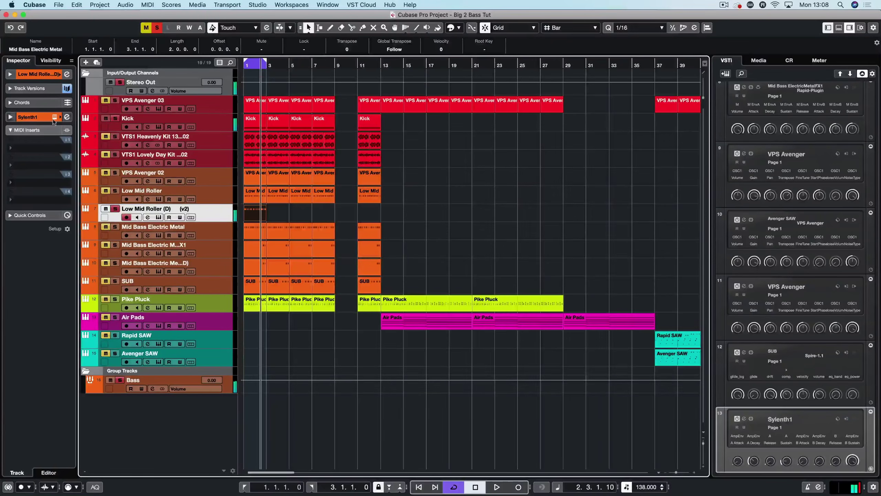
Reopen the Sylenth1 instrument and lower its main volume to about 6.2 while auditioning the loop
{"action": "left_click", "coordinate": [54, 117]}
{"action": "left_click_drag", "start_coordinate": [643, 183], "coordinate": [641, 201]}
{"action": "key", "text": "space"}
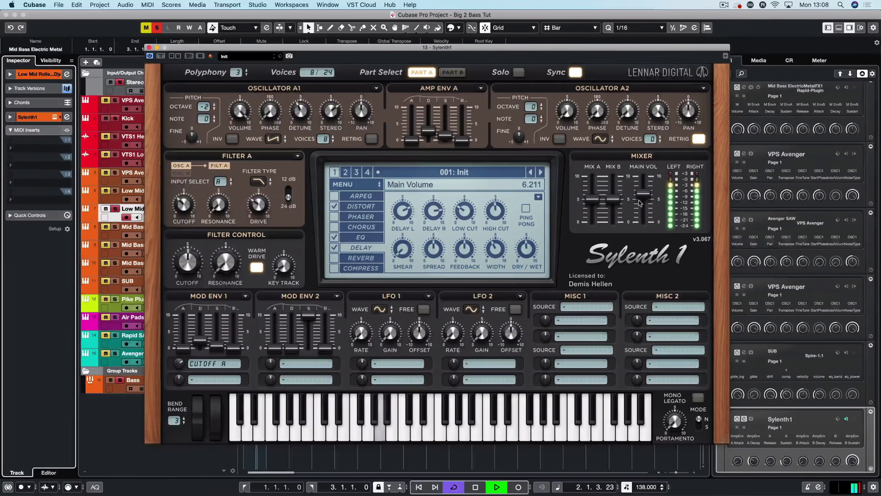
{"action": "key", "text": "space"}
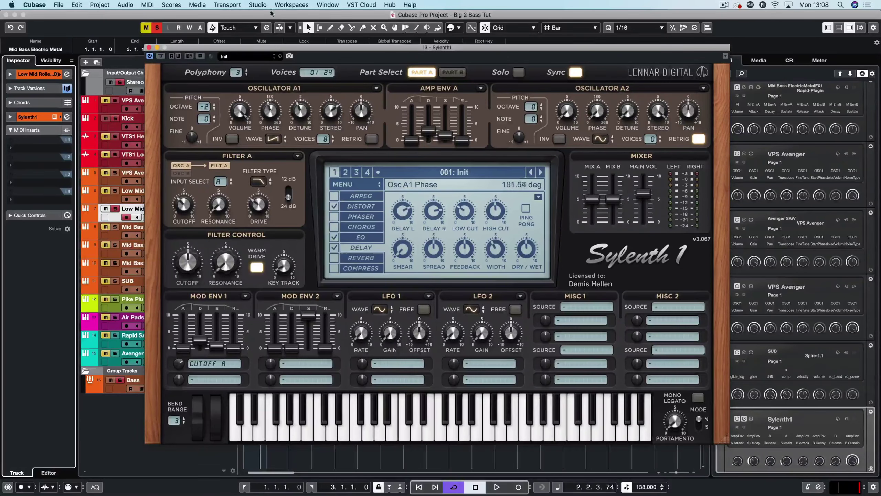
Compare Oscillator A1 voice counts between 0 and 8 during playback and set the voices to 6
{"action": "left_click_drag", "start_coordinate": [271, 13], "coordinate": [267, 15]}
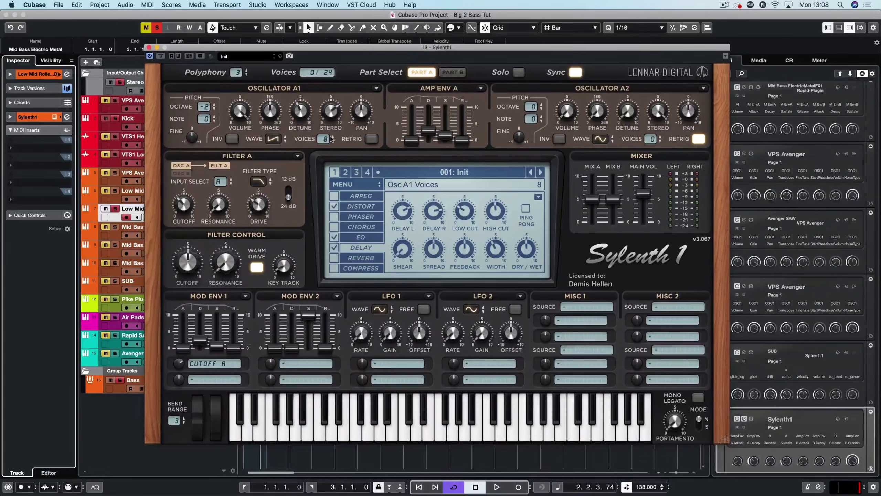
{"action": "key", "text": "space"}
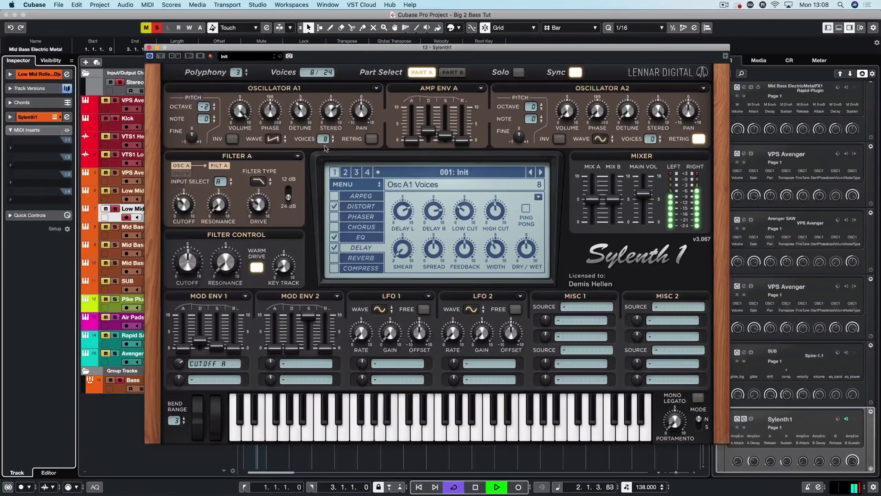
{"action": "left_click_drag", "start_coordinate": [323, 139], "coordinate": [323, 153]}
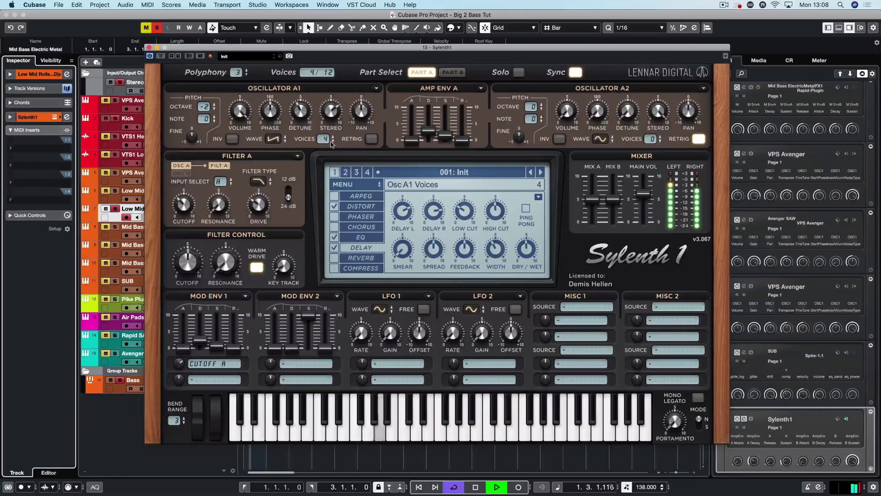
{"action": "left_click_drag", "start_coordinate": [325, 138], "coordinate": [317, 259]}
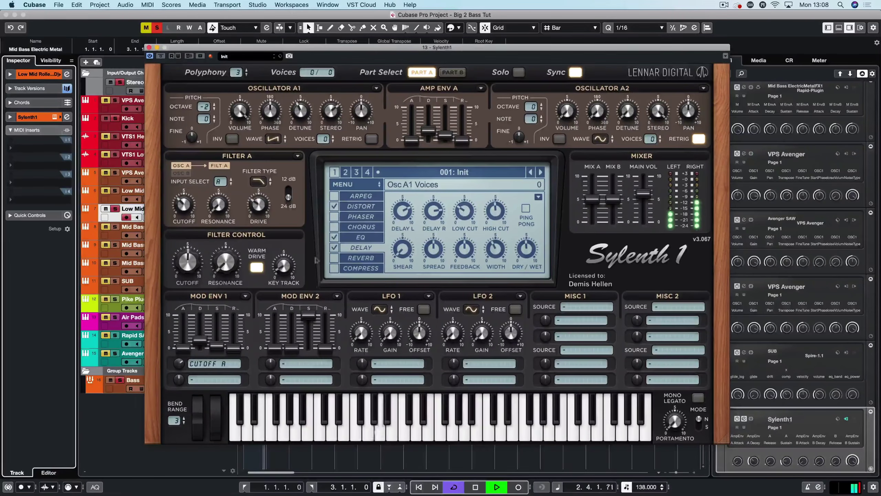
{"action": "left_click_drag", "start_coordinate": [327, 136], "coordinate": [329, 129]}
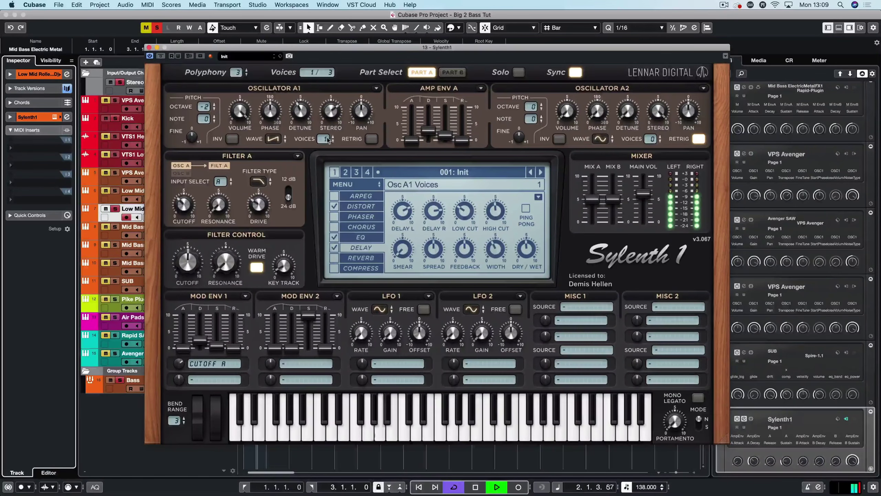
{"action": "mouse_move", "coordinate": [327, 134]}
{"action": "left_mouse_down"}
{"action": "mouse_move", "coordinate": [331, 104]}
{"action": "mouse_move", "coordinate": [329, 130]}
{"action": "left_mouse_up"}
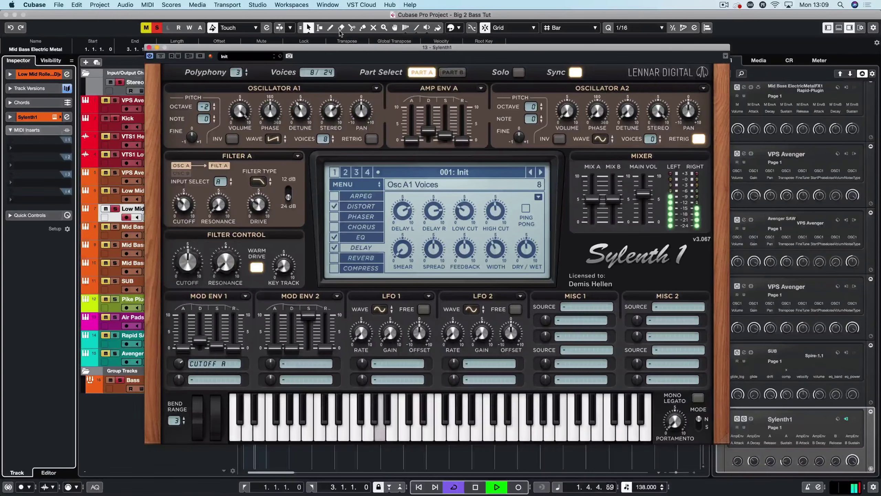
{"action": "left_click_drag", "start_coordinate": [341, 48], "coordinate": [341, 86]}
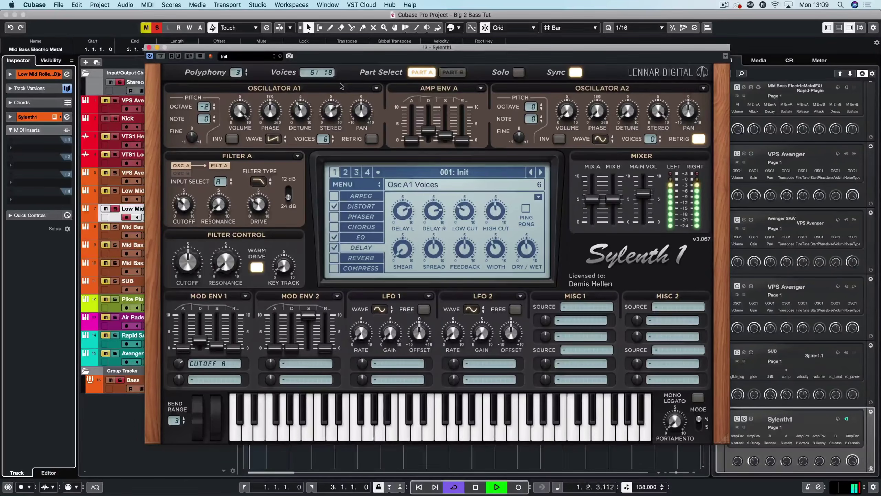
Lower Mod Env 2's sustain to 0, route it to Pitch A at an amount of 10 and audition the loop
{"action": "key", "text": "space"}
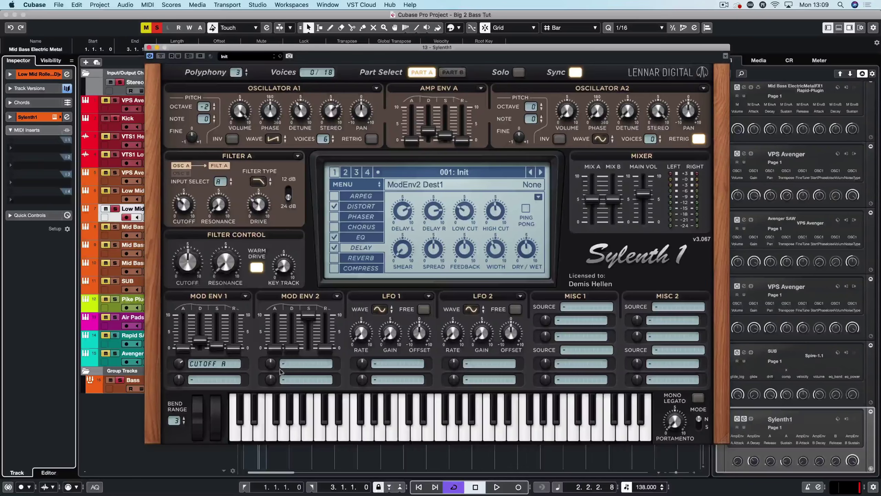
{"action": "left_click_drag", "start_coordinate": [309, 316], "coordinate": [309, 348]}
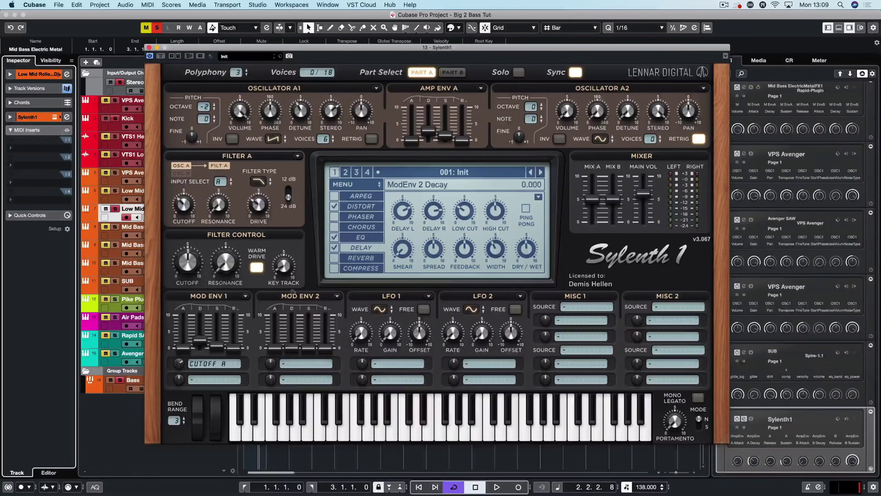
{"action": "left_click", "coordinate": [297, 372]}
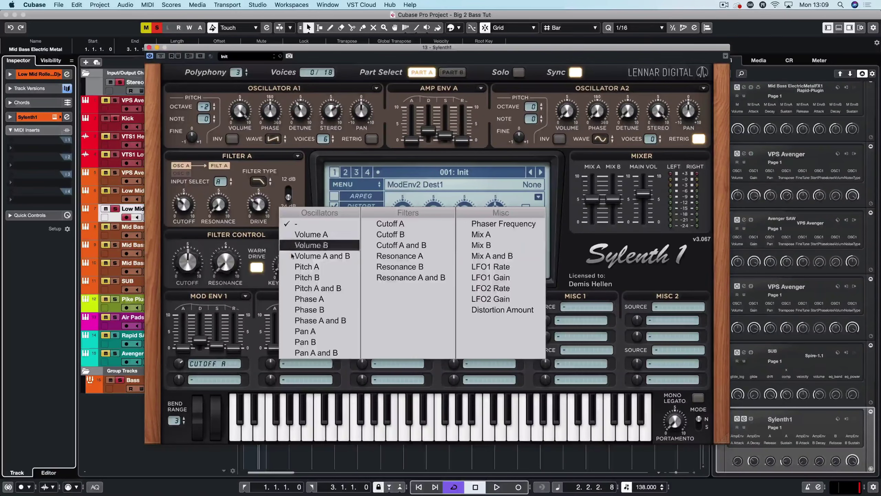
{"action": "left_click", "coordinate": [306, 267]}
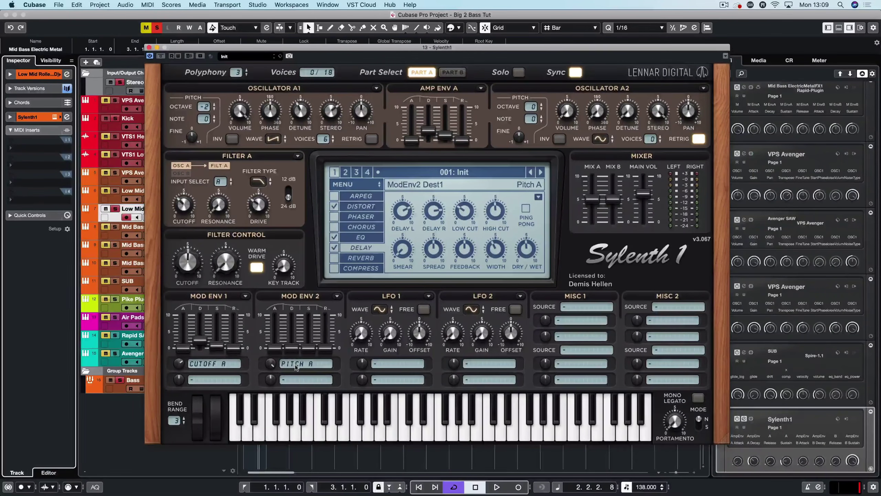
{"action": "left_click_drag", "start_coordinate": [275, 366], "coordinate": [271, 369]}
{"action": "key", "text": "space"}
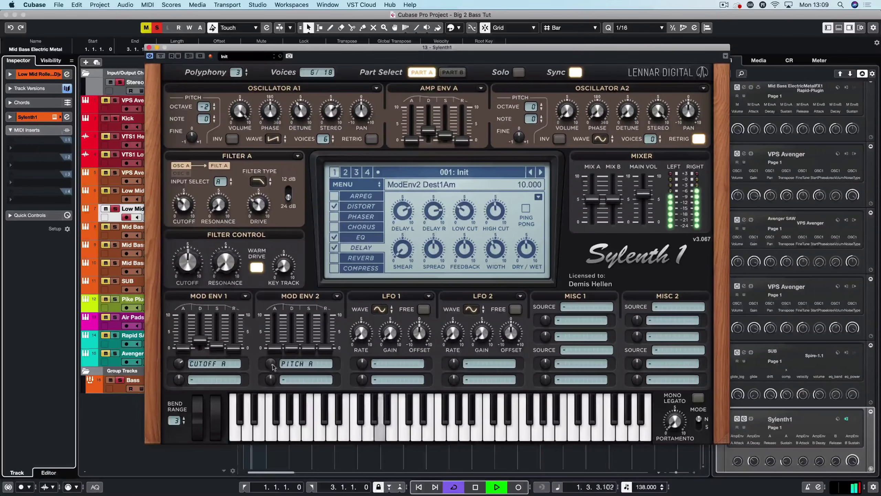
Sweep Mod Env 2's pitch amount and decay during playback, settling the decay at about 0.5
{"action": "left_click_drag", "start_coordinate": [271, 365], "coordinate": [269, 400]}
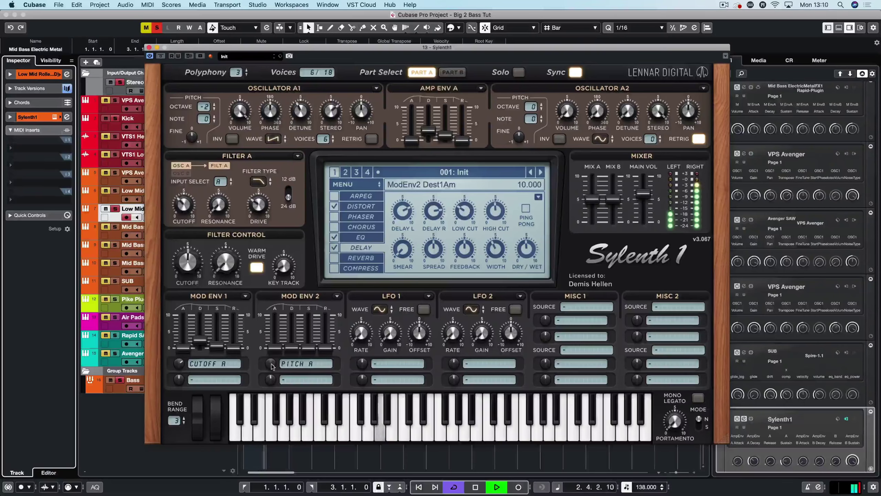
{"action": "left_click_drag", "start_coordinate": [267, 456], "coordinate": [298, 195]}
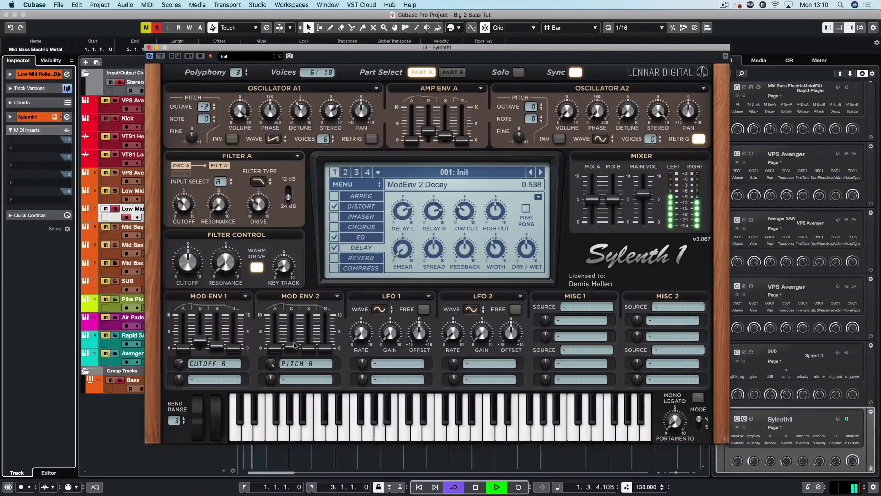
{"action": "left_click_drag", "start_coordinate": [294, 342], "coordinate": [293, 330]}
{"action": "left_click_drag", "start_coordinate": [303, 290], "coordinate": [293, 347]}
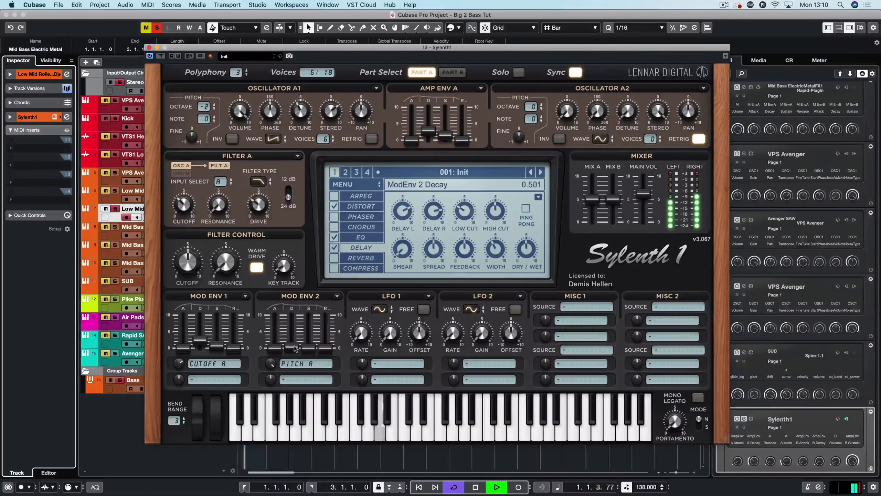
{"action": "key", "text": "space"}
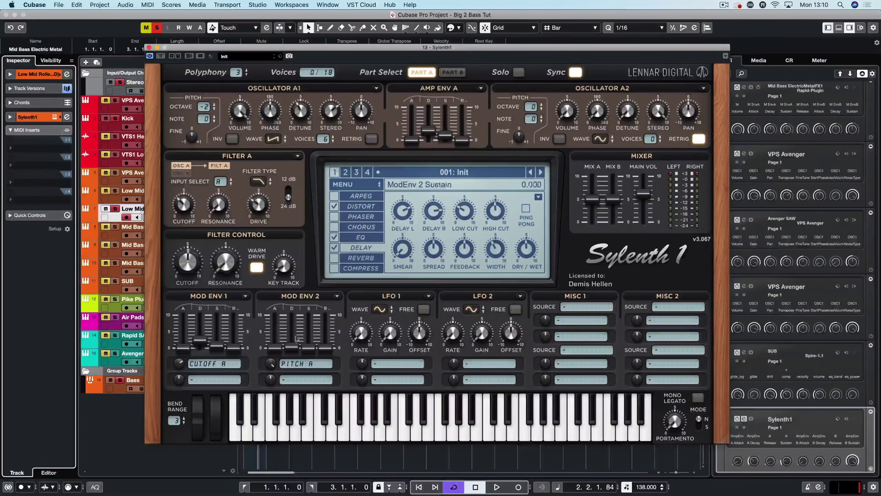
Compare a zero and a mid-range Mod Env 2 decay, playing single keyboard notes to hear the pitch sweep
{"action": "key", "text": "space"}
{"action": "left_click_drag", "start_coordinate": [290, 348], "coordinate": [291, 386]}
{"action": "key", "text": "space"}
{"action": "left_click_drag", "start_coordinate": [289, 347], "coordinate": [293, 311]}
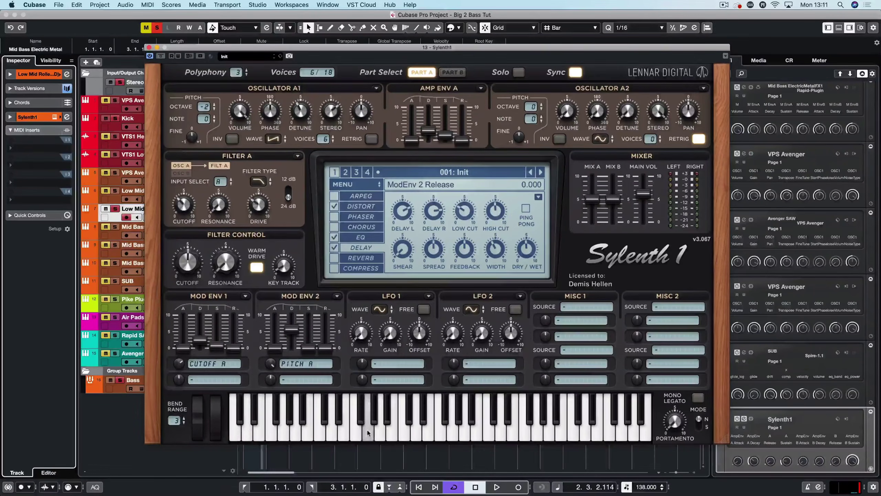
{"action": "left_click", "coordinate": [405, 432]}
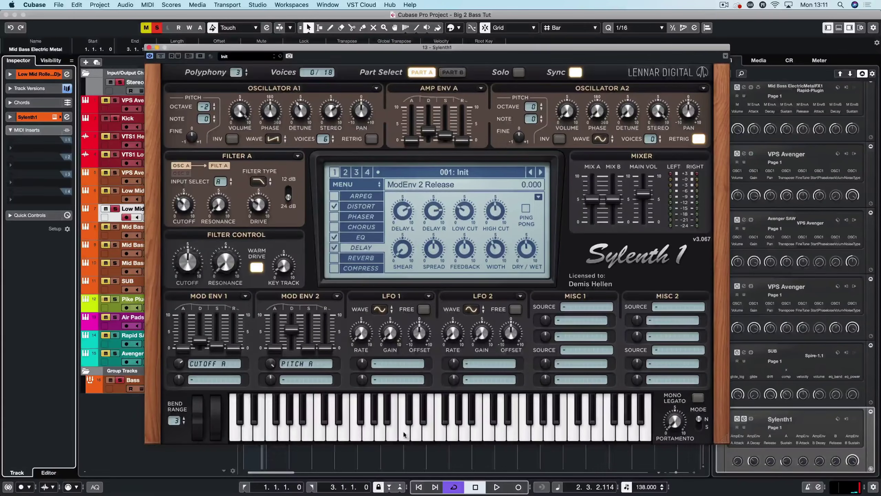
{"action": "left_click", "coordinate": [489, 430]}
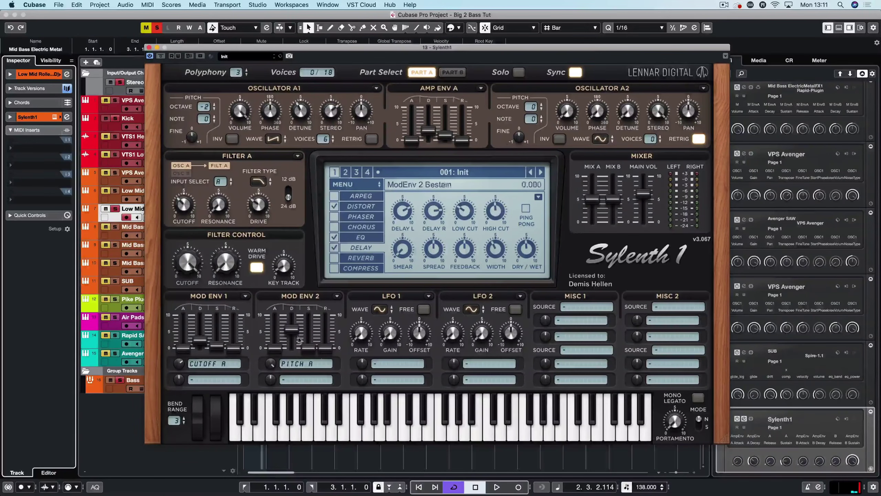
{"action": "left_click", "coordinate": [489, 432]}
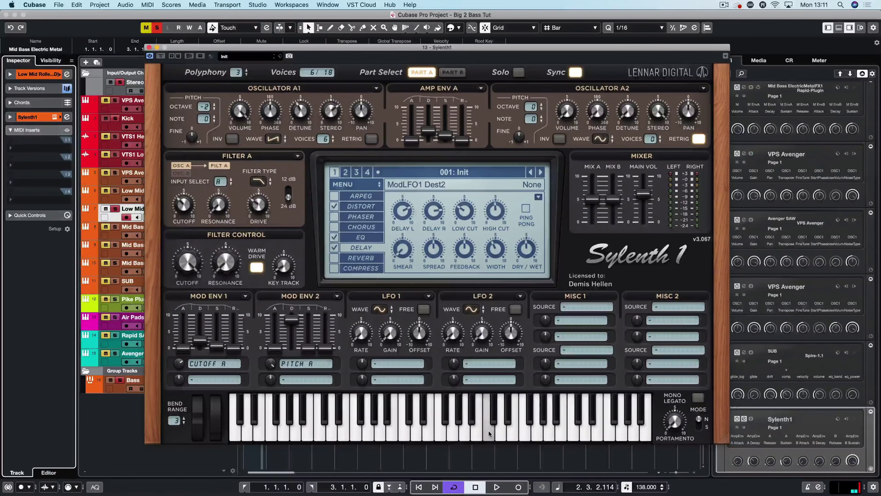
Lower Mod Env 2's decay to 0 and reduce the Pitch A amount to about 6.8 while auditioning the loop
{"action": "left_click_drag", "start_coordinate": [291, 320], "coordinate": [294, 345]}
{"action": "key", "text": "space"}
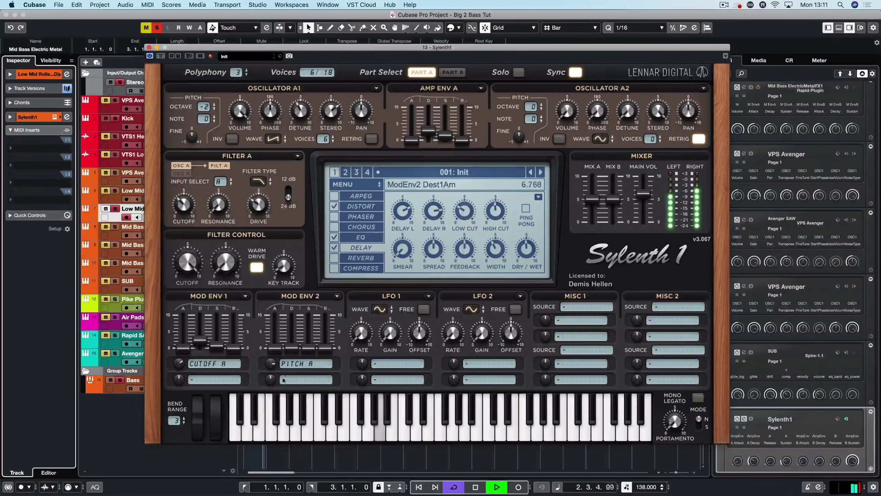
{"action": "left_click_drag", "start_coordinate": [292, 347], "coordinate": [290, 352]}
{"action": "key", "text": "space"}
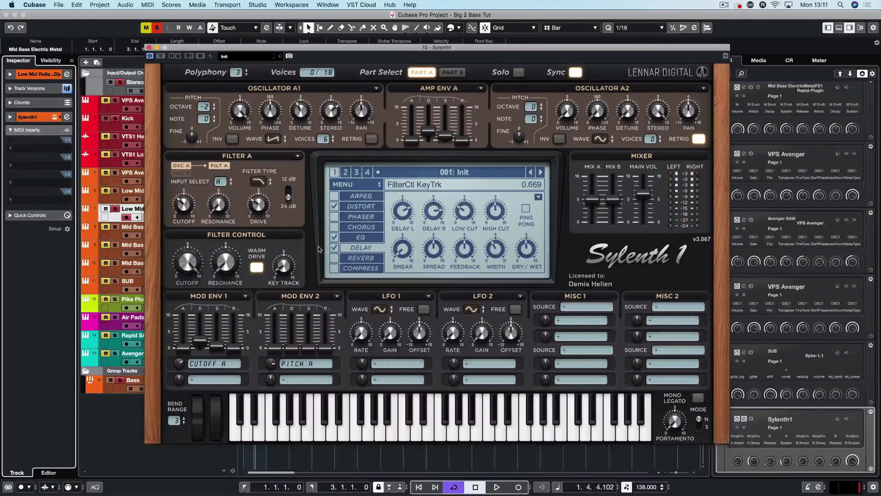
Change Mod Env 2's destination to Cutoff A and raise its decay to about 0.95 during playback
{"action": "left_click", "coordinate": [305, 364]}
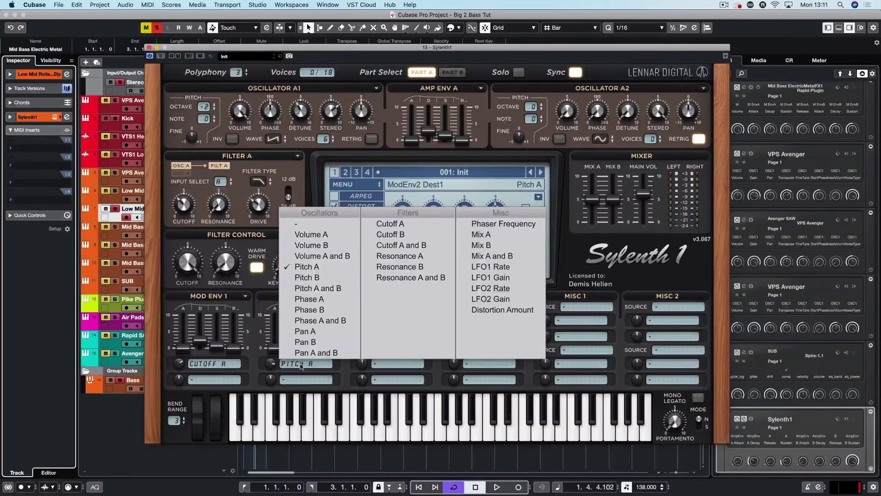
{"action": "left_click", "coordinate": [420, 224]}
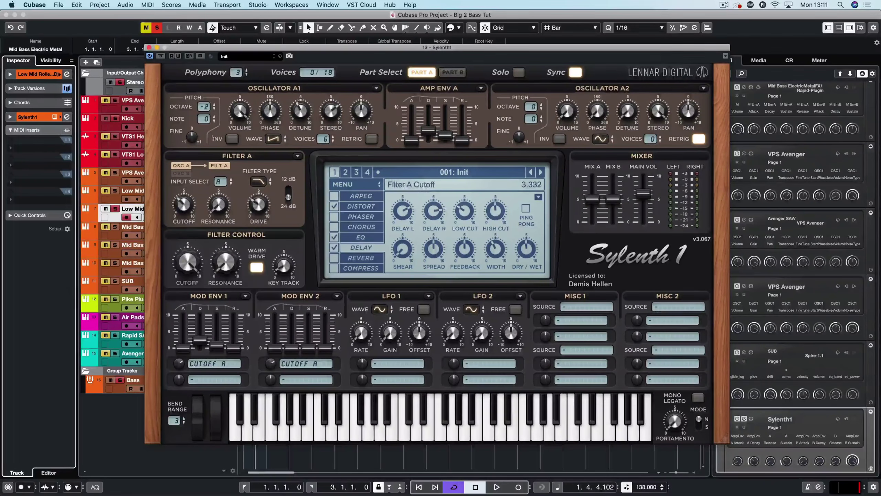
{"action": "key", "text": "space"}
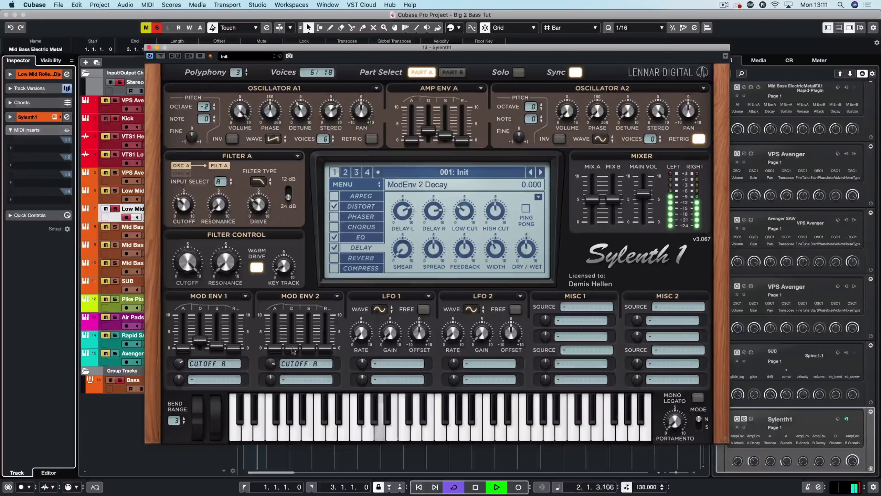
{"action": "mouse_move", "coordinate": [294, 350]}
{"action": "left_mouse_down"}
{"action": "mouse_move", "coordinate": [301, 334]}
{"action": "mouse_move", "coordinate": [294, 349]}
{"action": "left_mouse_up"}
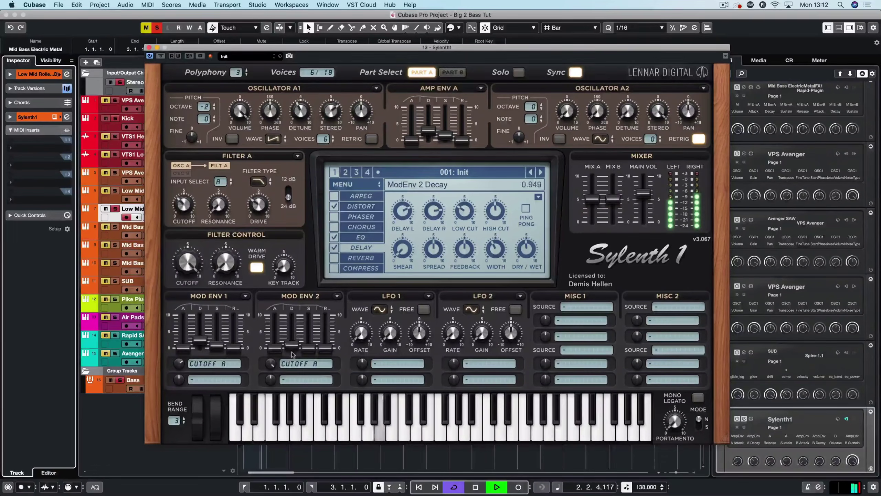
Sweep Mod Env 2's Cutoff A amount, settling at about 4.2, and lengthen its decay to about 2.9 while the loop plays
{"action": "left_click", "coordinate": [188, 261]}
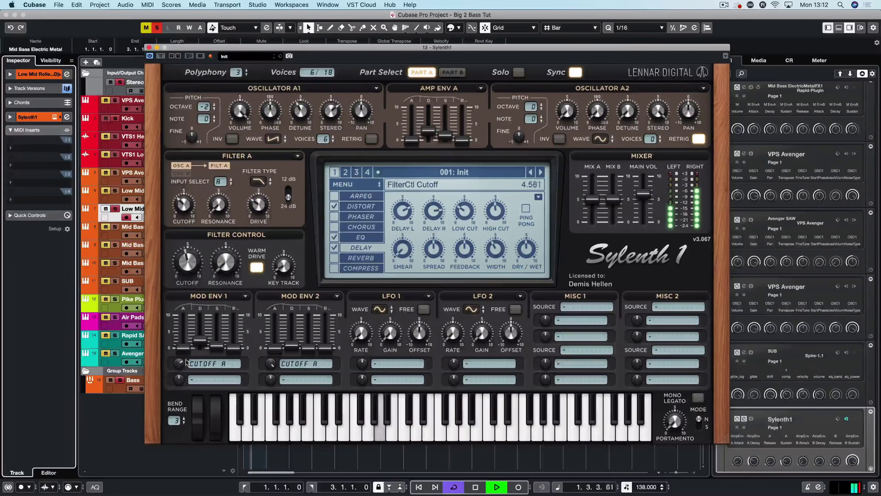
{"action": "left_click", "coordinate": [270, 363]}
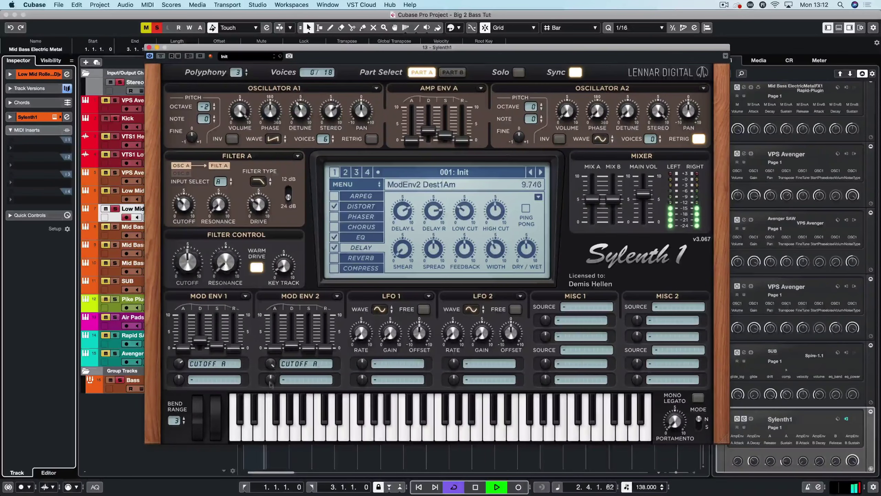
{"action": "left_click_drag", "start_coordinate": [273, 390], "coordinate": [274, 400]}
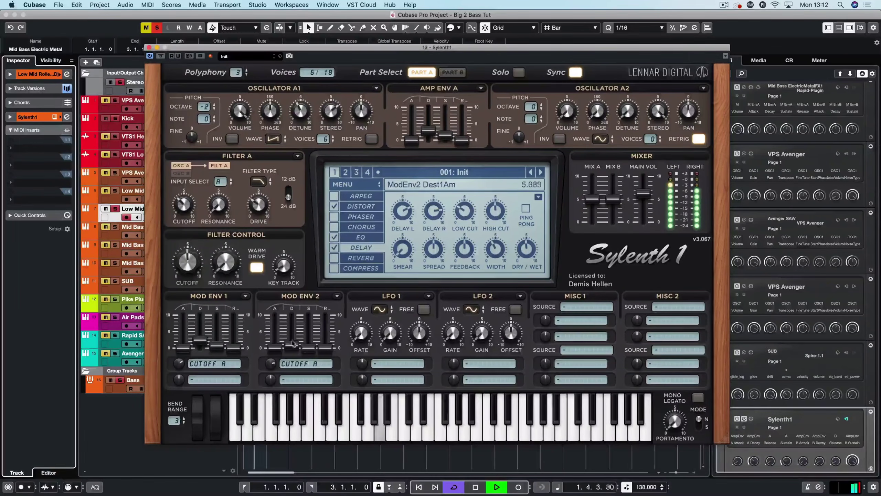
{"action": "left_click_drag", "start_coordinate": [293, 343], "coordinate": [271, 380]}
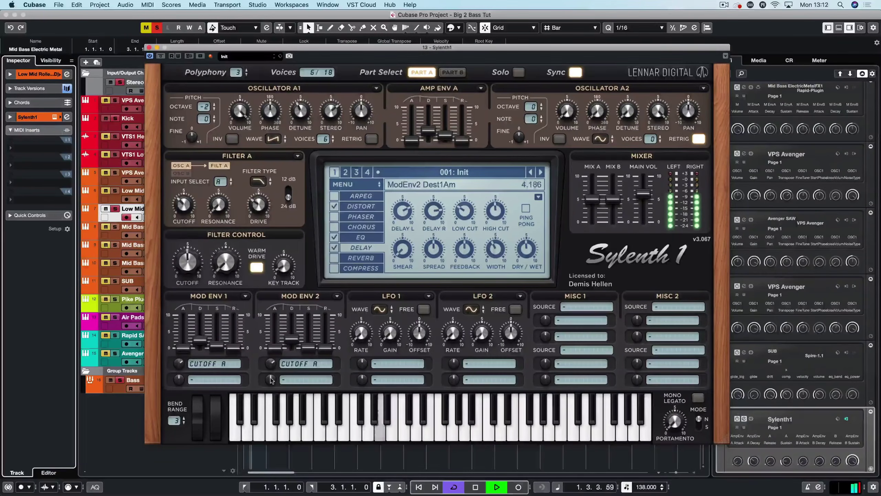
{"action": "key", "text": "space"}
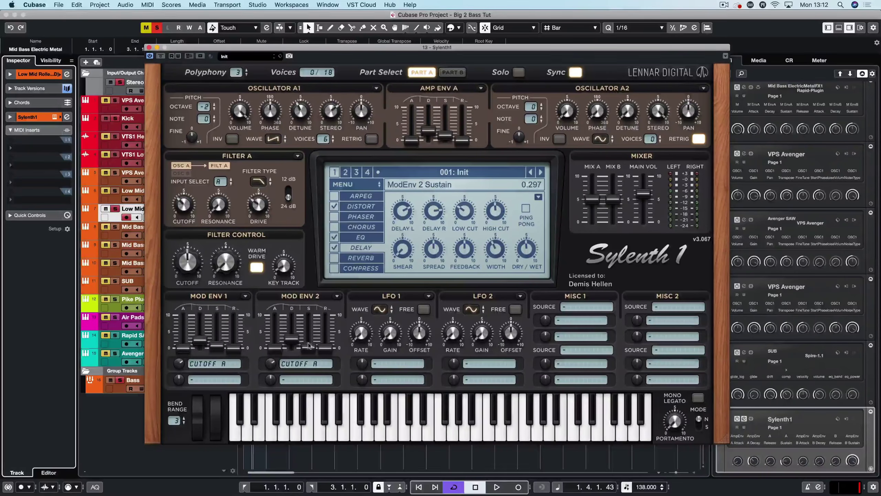
Audition Mod Env 2's decay and Cutoff A amount against the loop and set the amount to about 3.7
{"action": "mouse_move", "coordinate": [298, 332]}
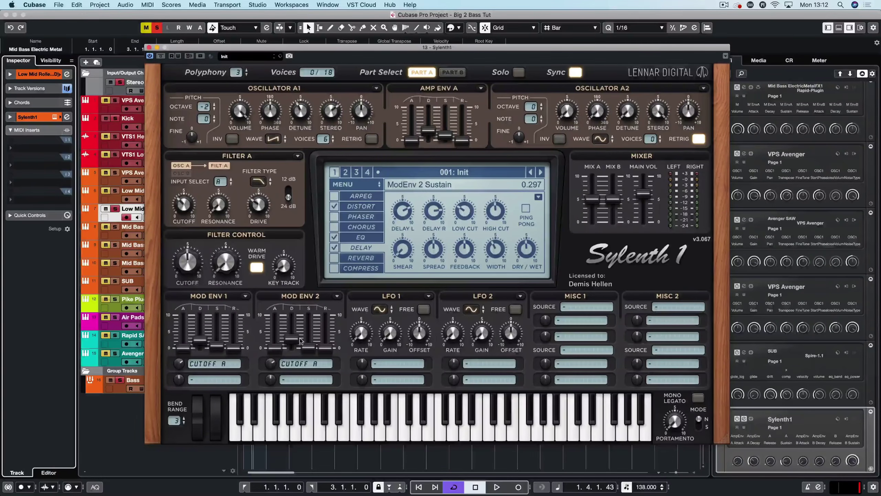
{"action": "mouse_move", "coordinate": [193, 193]}
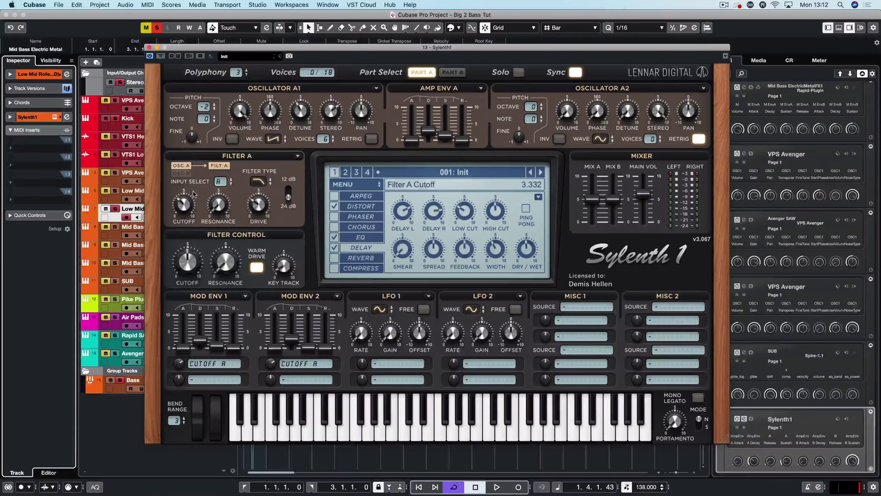
{"action": "key", "text": "space"}
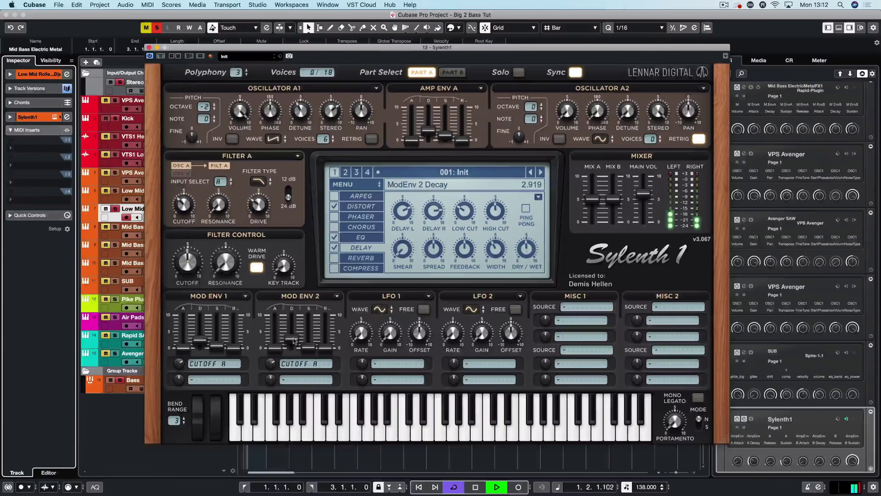
{"action": "left_click_drag", "start_coordinate": [293, 340], "coordinate": [269, 403]}
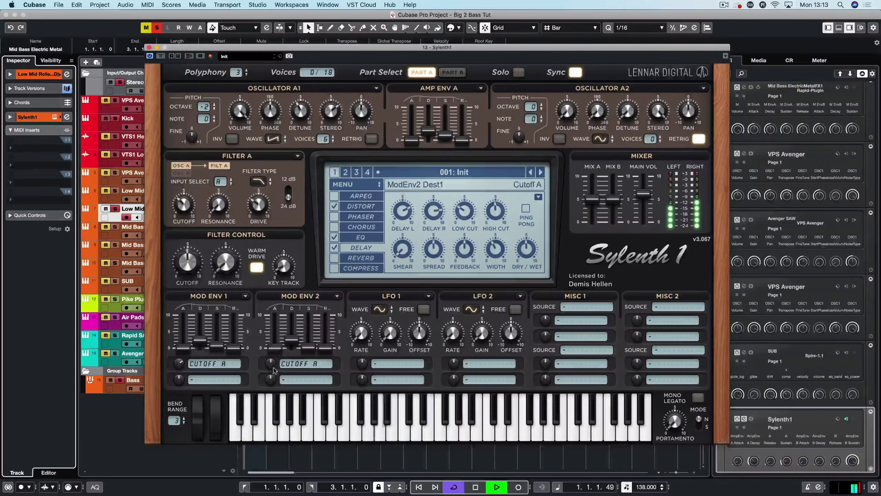
{"action": "mouse_move", "coordinate": [276, 352]}
{"action": "left_mouse_down"}
{"action": "mouse_move", "coordinate": [286, 276]}
{"action": "mouse_move", "coordinate": [280, 344]}
{"action": "left_mouse_up"}
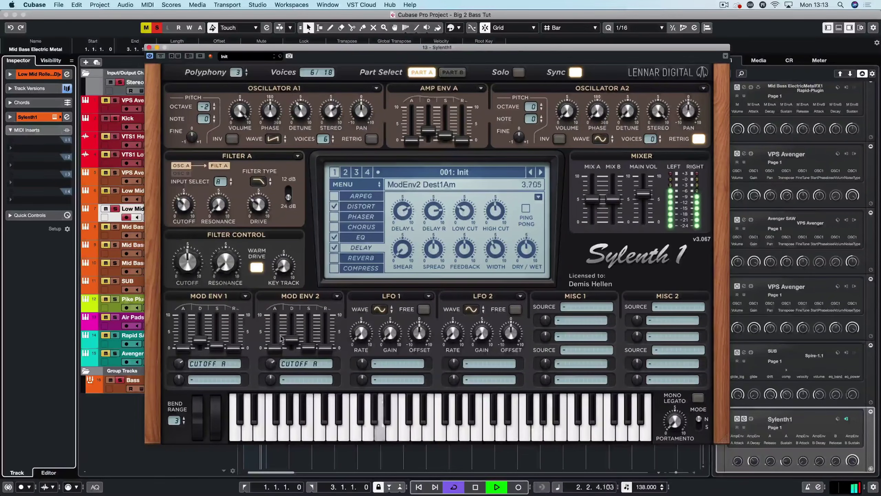
{"action": "key", "text": "space"}
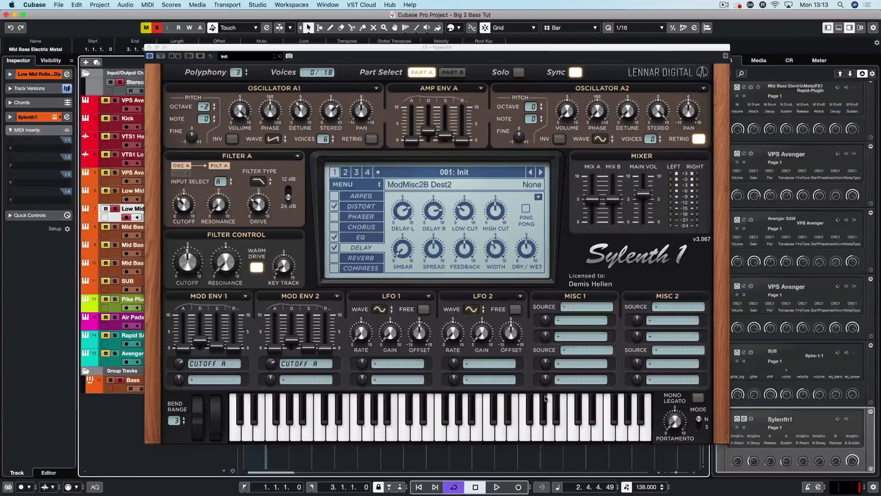
Assign Mod Wheel as the first Misc 1 source, route it to Cutoff A and raise the modulation amount
{"action": "left_click", "coordinate": [581, 313]}
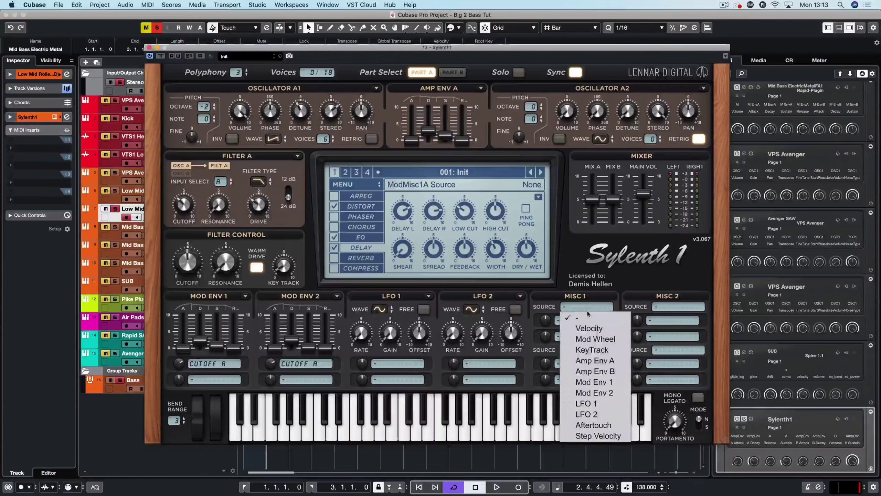
{"action": "left_click", "coordinate": [592, 342]}
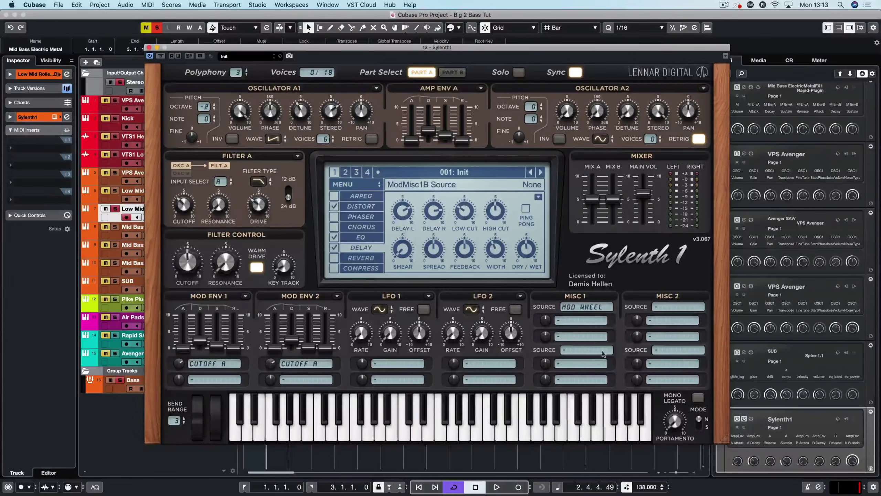
{"action": "left_click", "coordinate": [576, 320]}
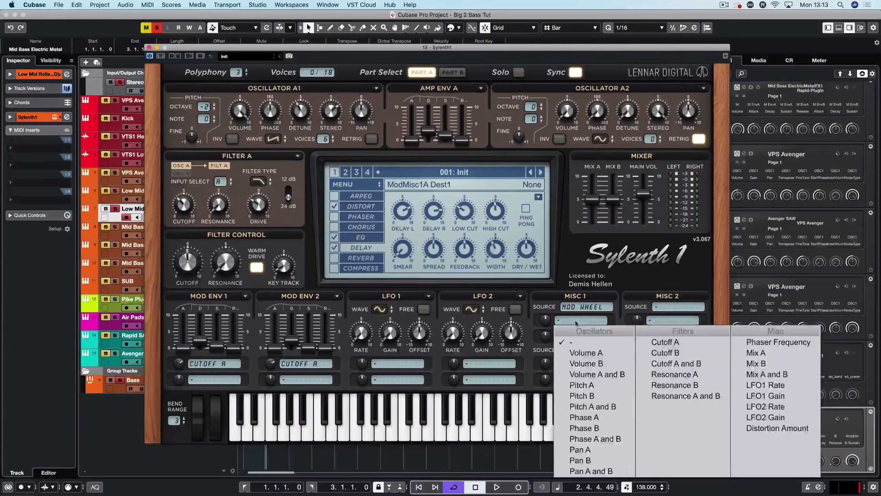
{"action": "left_click", "coordinate": [684, 343]}
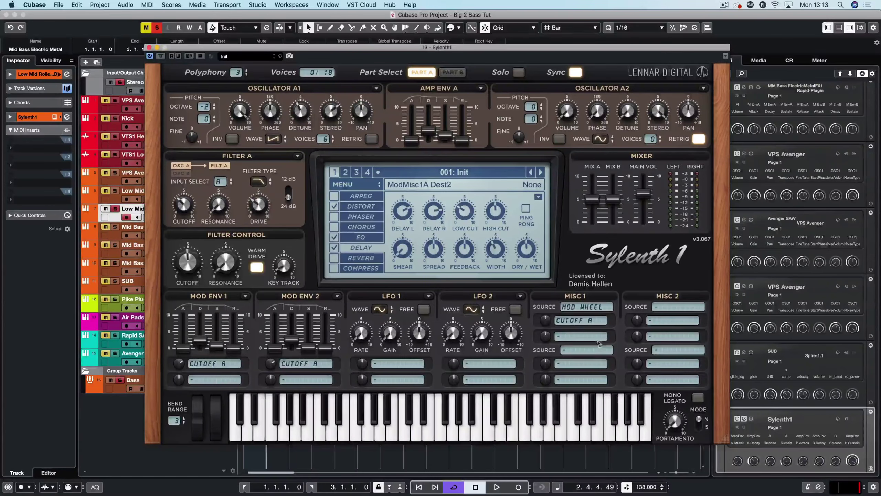
{"action": "left_click_drag", "start_coordinate": [545, 320], "coordinate": [558, 285]}
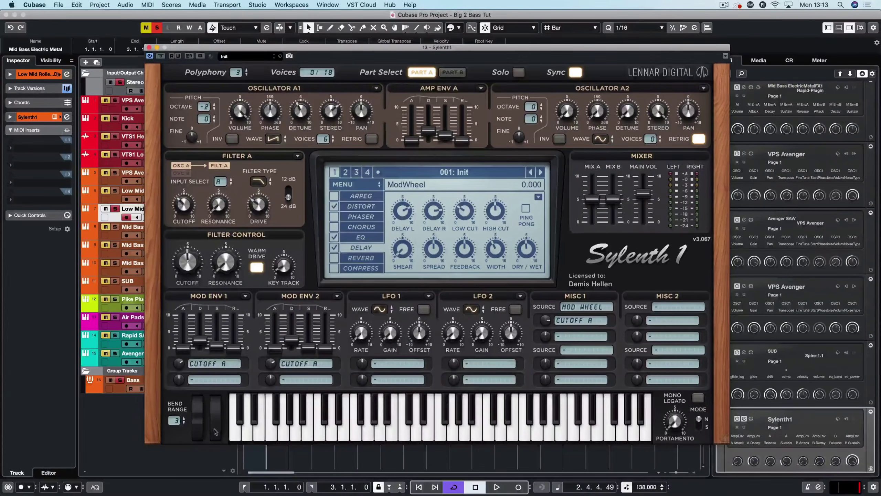
Play the loop while sweeping the mod wheel to audition its effect on the filter cutoff
{"action": "key", "text": "space"}
{"action": "left_click_drag", "start_coordinate": [215, 430], "coordinate": [242, 274]}
{"action": "key", "text": "space"}
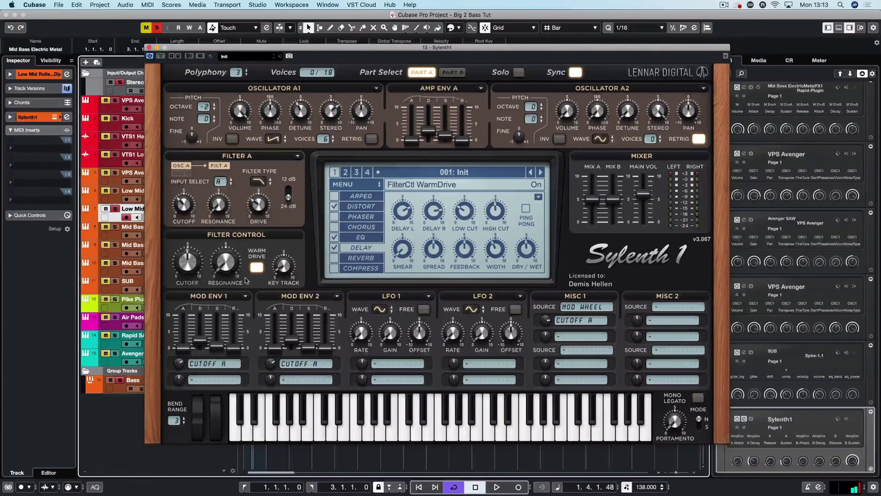
{"action": "mouse_move", "coordinate": [569, 318]}
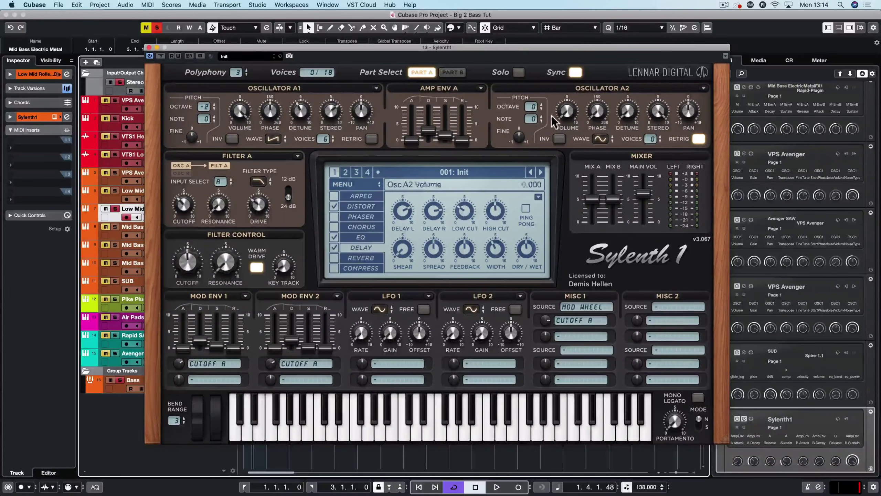
Move the Sylenth1 window aside, close it and return to the project window
{"action": "left_click_drag", "start_coordinate": [531, 48], "coordinate": [611, 50]}
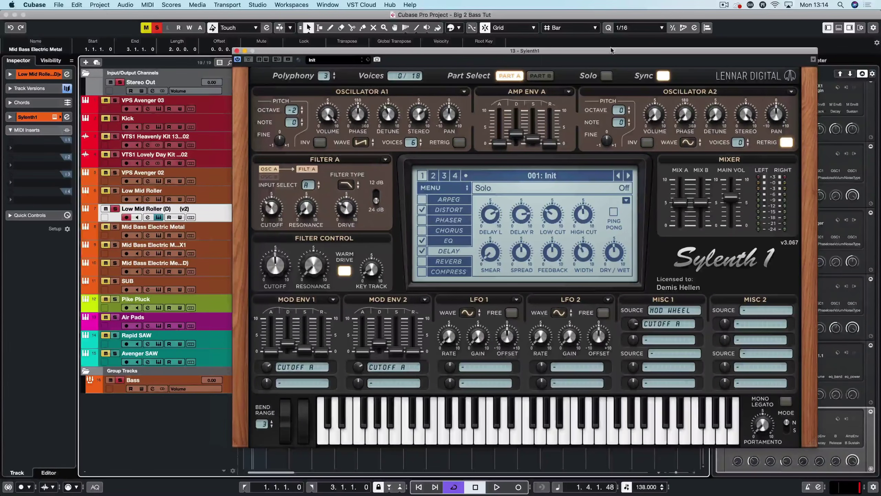
{"action": "left_click_drag", "start_coordinate": [390, 50], "coordinate": [290, 51]}
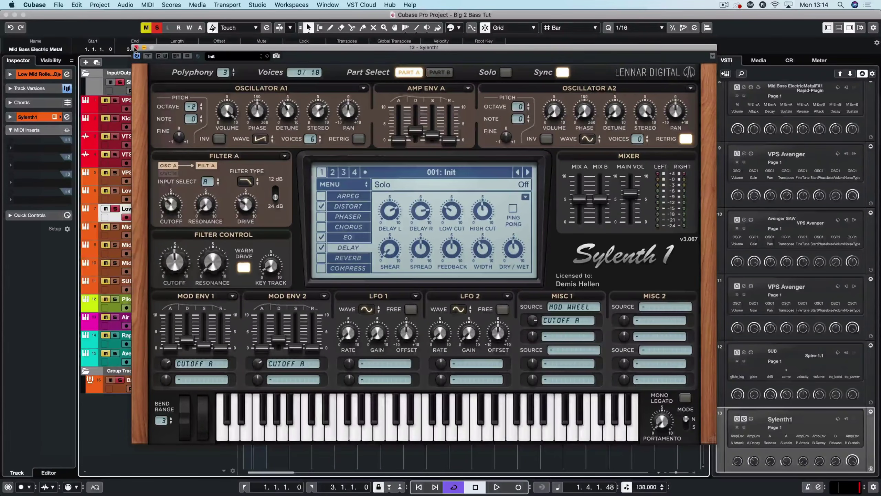
{"action": "left_click", "coordinate": [135, 47]}
{"action": "key", "text": "space"}
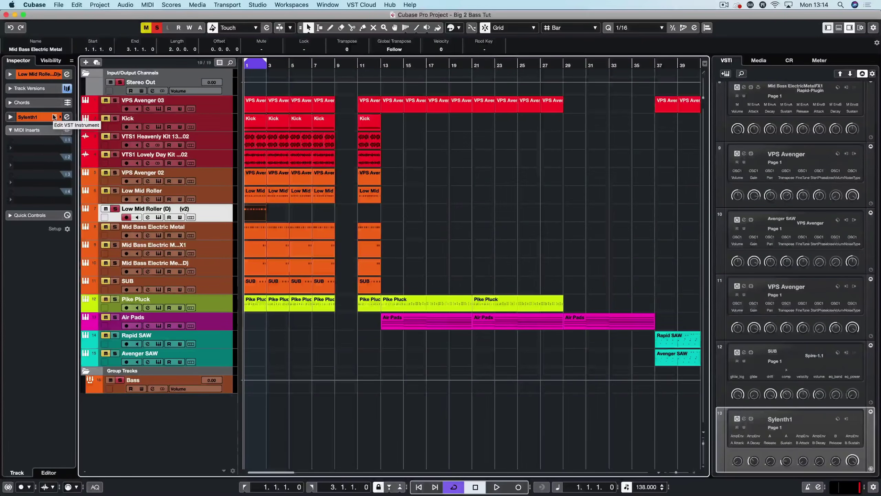